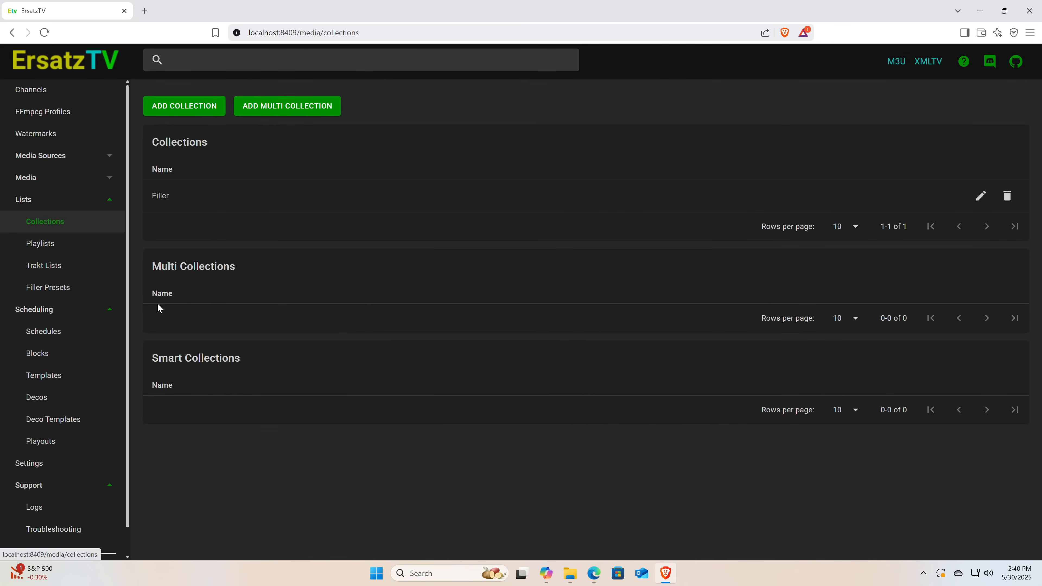
# Start a new filler preset named "Mid roll" and set its filler kind to Mid-Roll
pyautogui.click(88, 292)
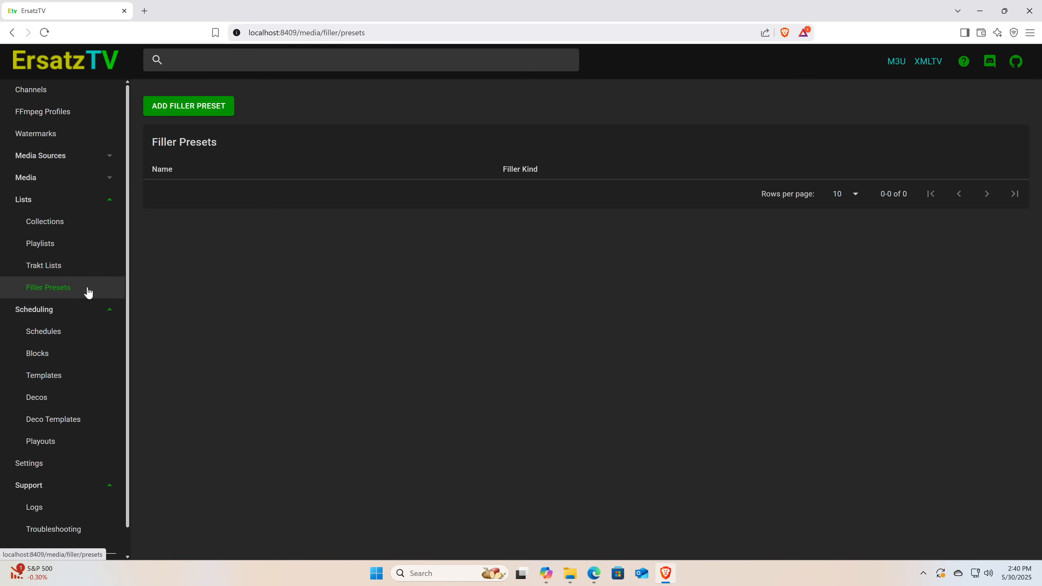
pyautogui.click(200, 108)
pyautogui.click(231, 160)
pyautogui.write('Mid roll')
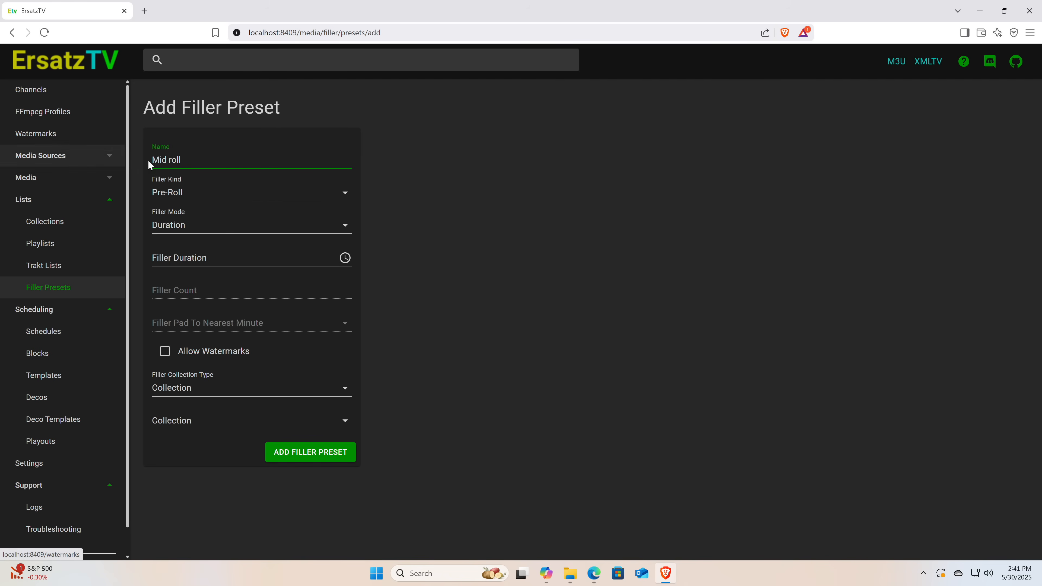
pyautogui.click(187, 194)
pyautogui.click(191, 213)
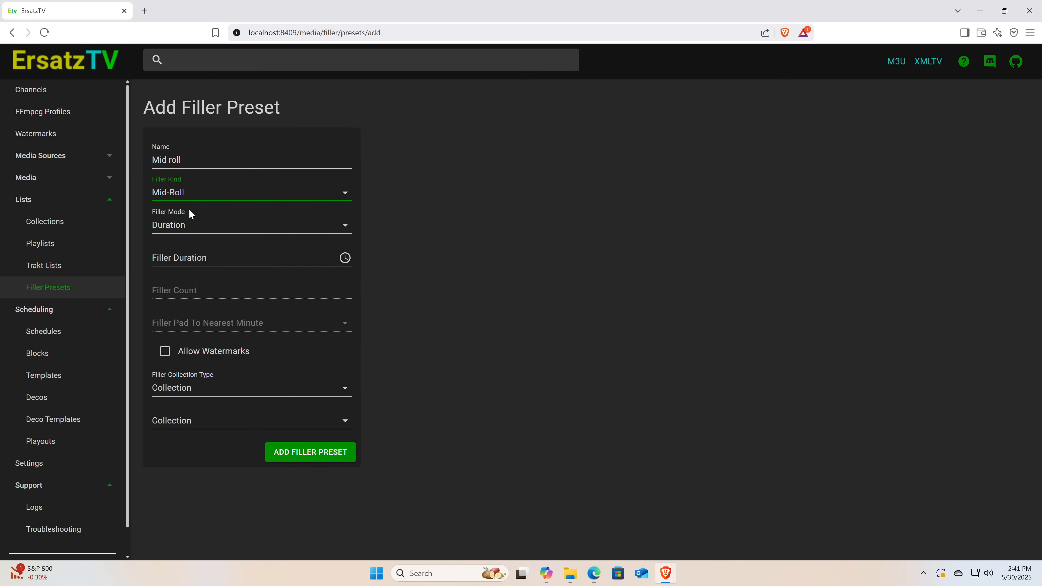
# Set the Mid roll preset's mode to Pad, padding to the nearest 30 minutes (:00, :30), with the Filler collection
pyautogui.click(197, 227)
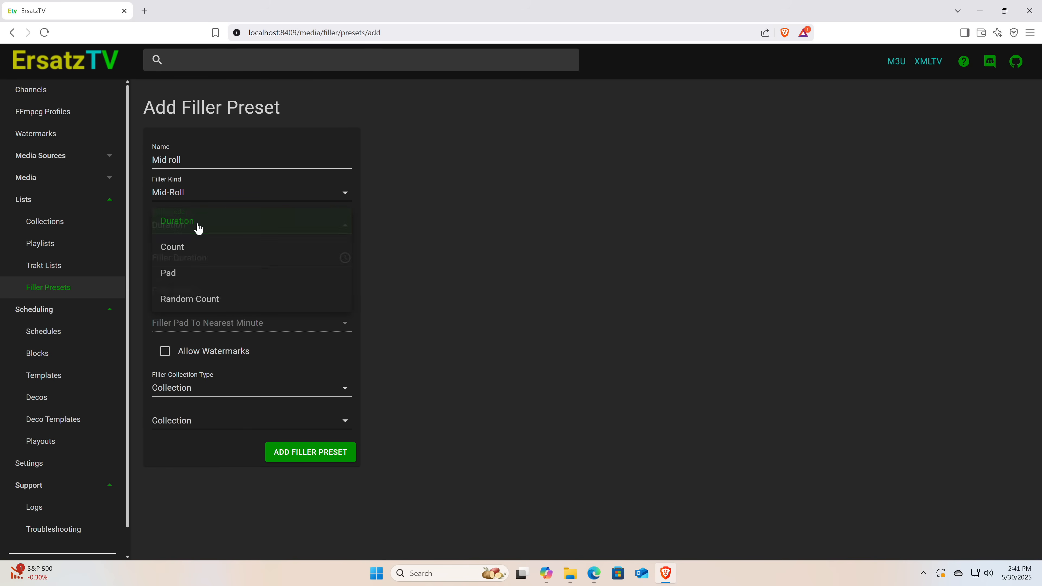
pyautogui.click(193, 278)
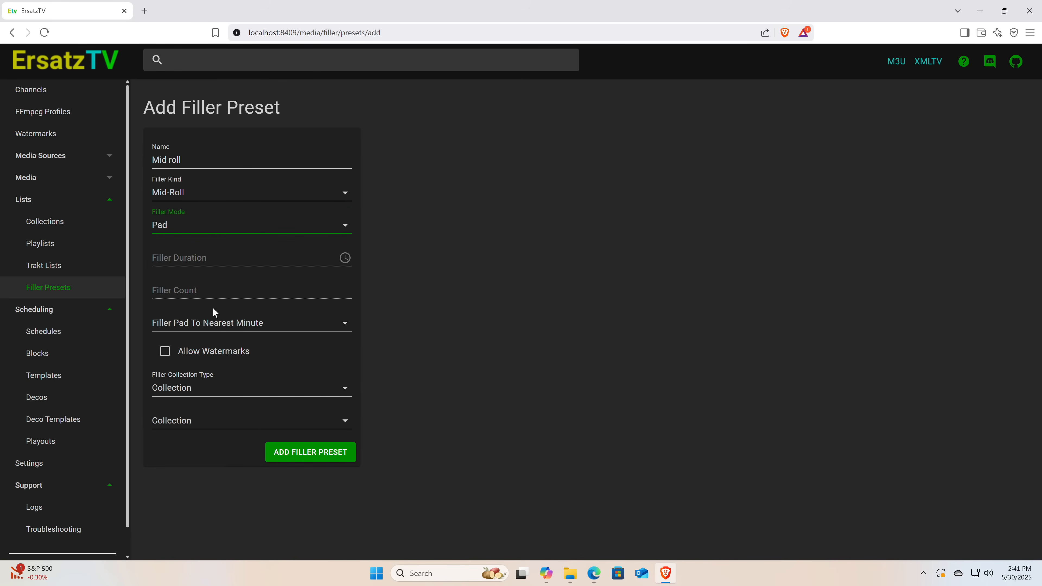
pyautogui.click(215, 325)
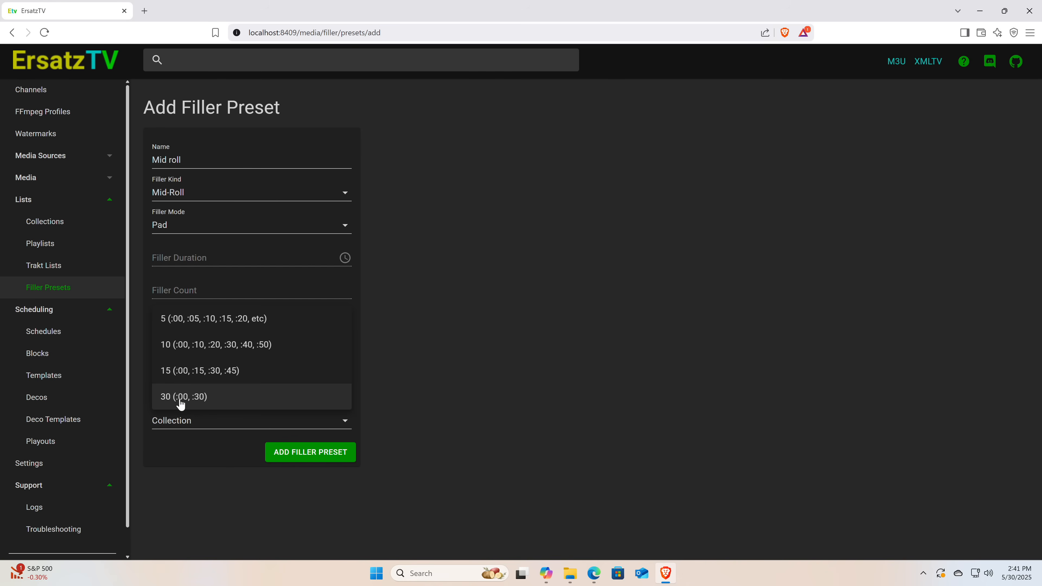
pyautogui.click(217, 400)
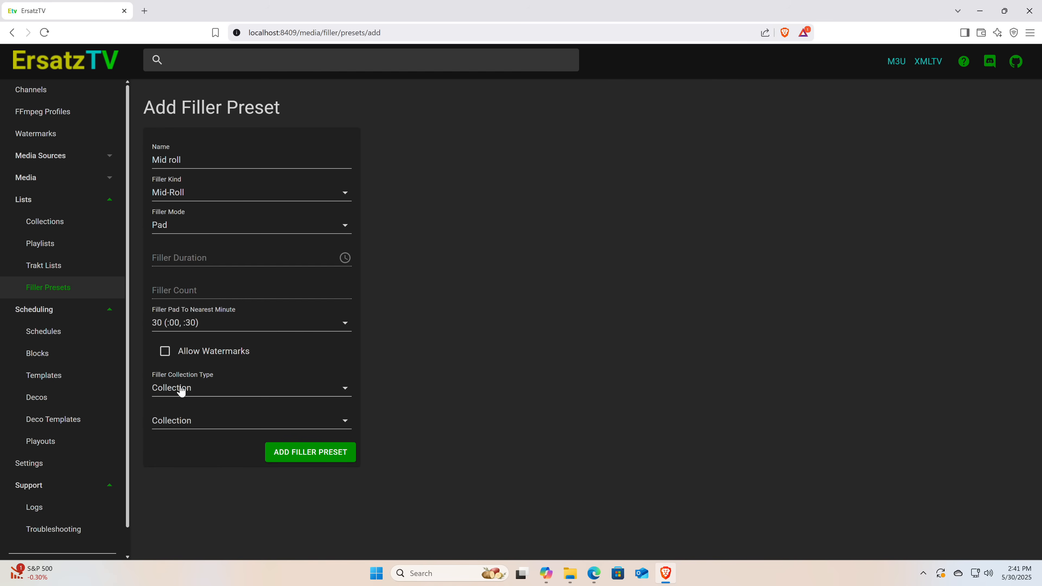
pyautogui.click(196, 420)
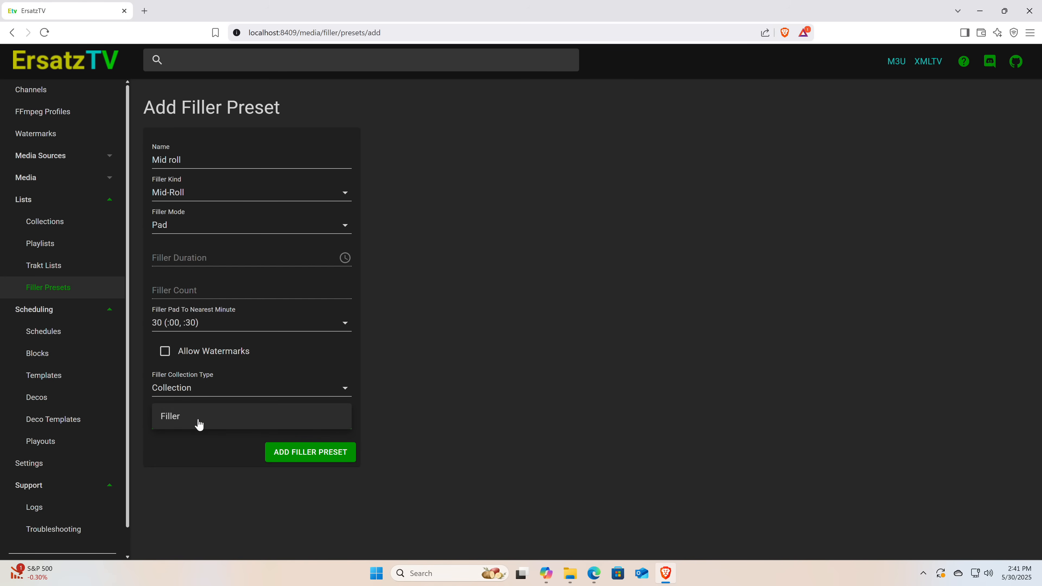
pyautogui.click(199, 422)
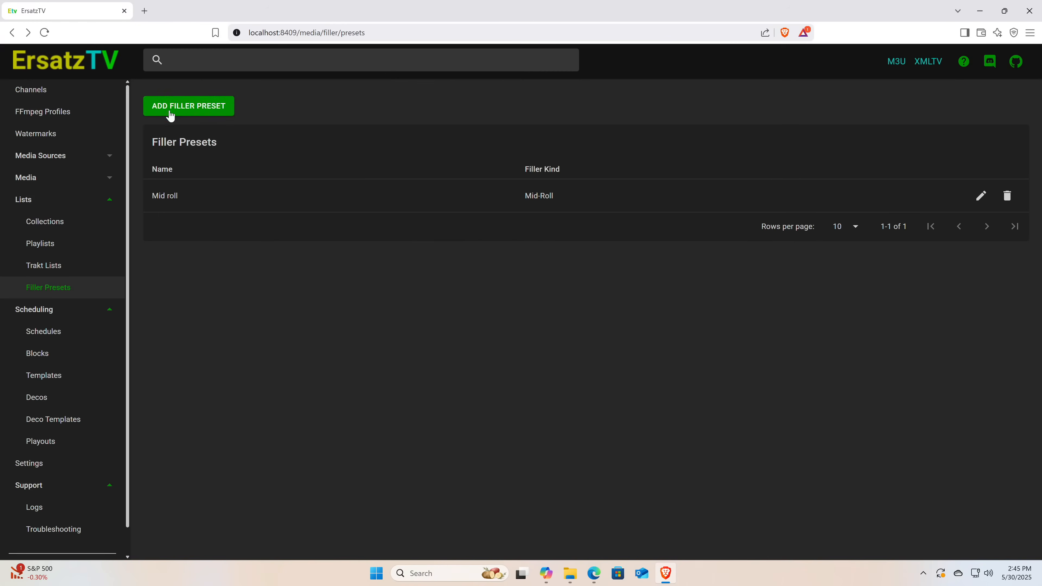
# Start another filler preset named "Fallback" and set its filler kind to Fallback
pyautogui.click(170, 117)
pyautogui.click(274, 161)
pyautogui.hotkey('ctrl', 'a')
pyautogui.write('Fallback')
pyautogui.click(188, 189)
pyautogui.click(190, 191)
pyautogui.click(192, 194)
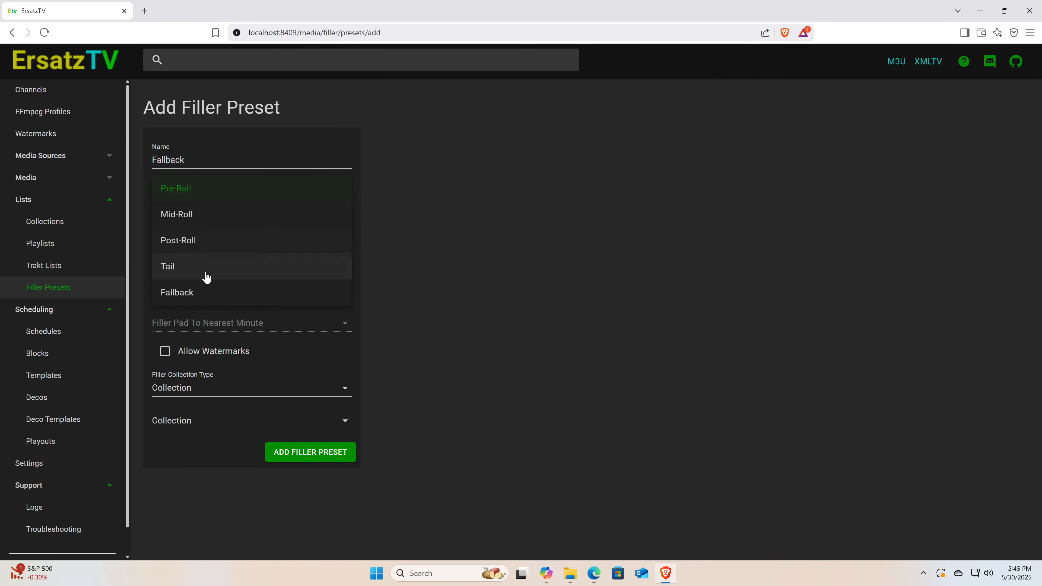
pyautogui.click(207, 292)
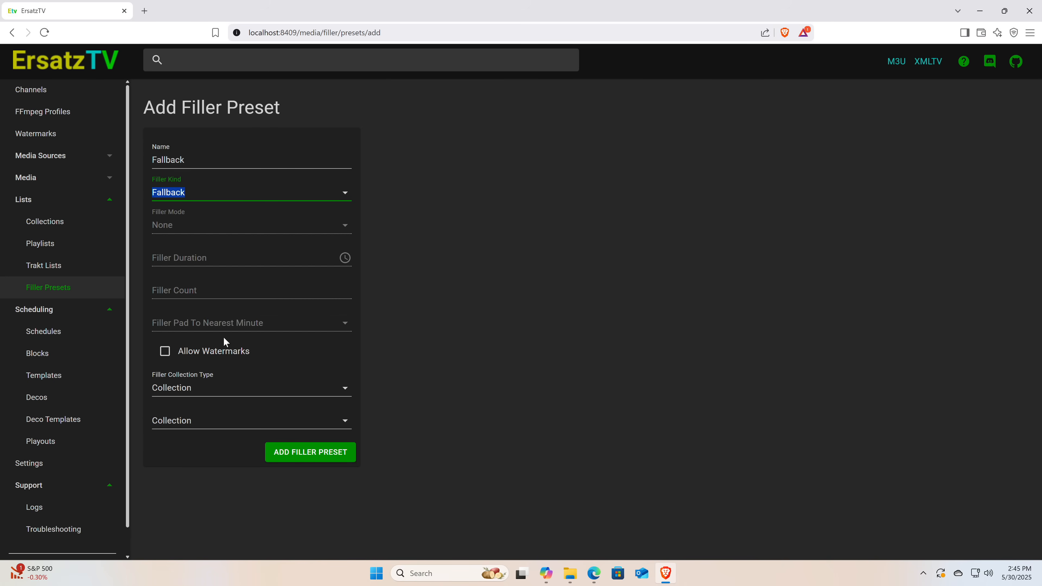
# Assign the Filler collection to the Fallback preset and add the preset
pyautogui.click(188, 419)
pyautogui.click(195, 426)
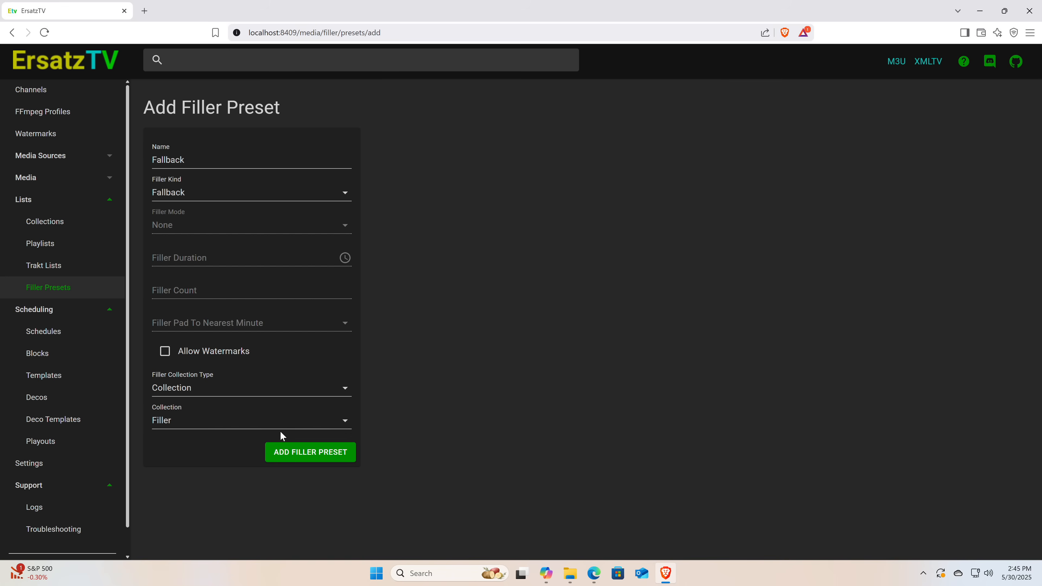
pyautogui.click(300, 457)
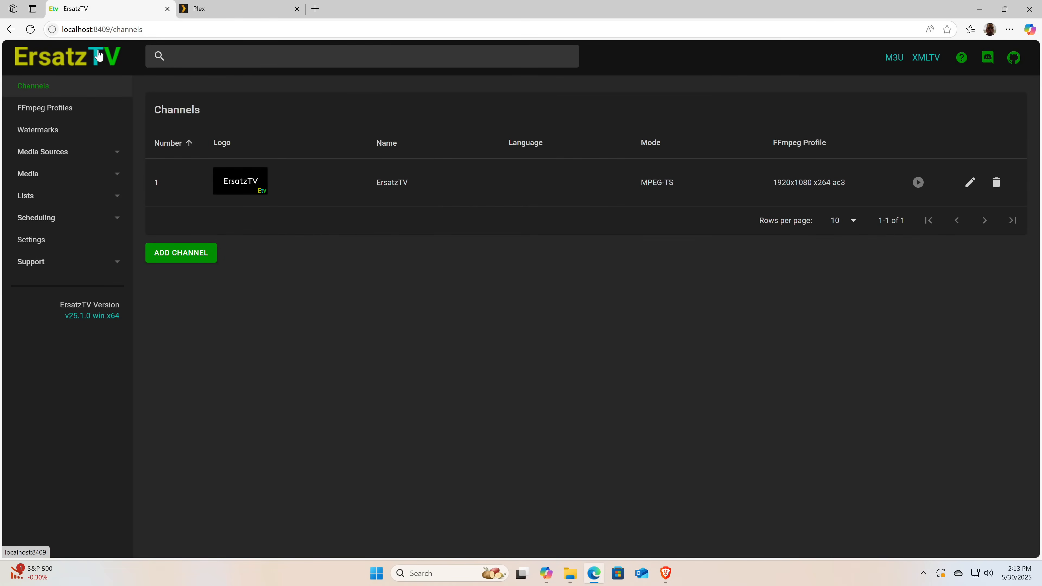
# Start a new channel from the channel list and set its number to 500
pyautogui.click(99, 54)
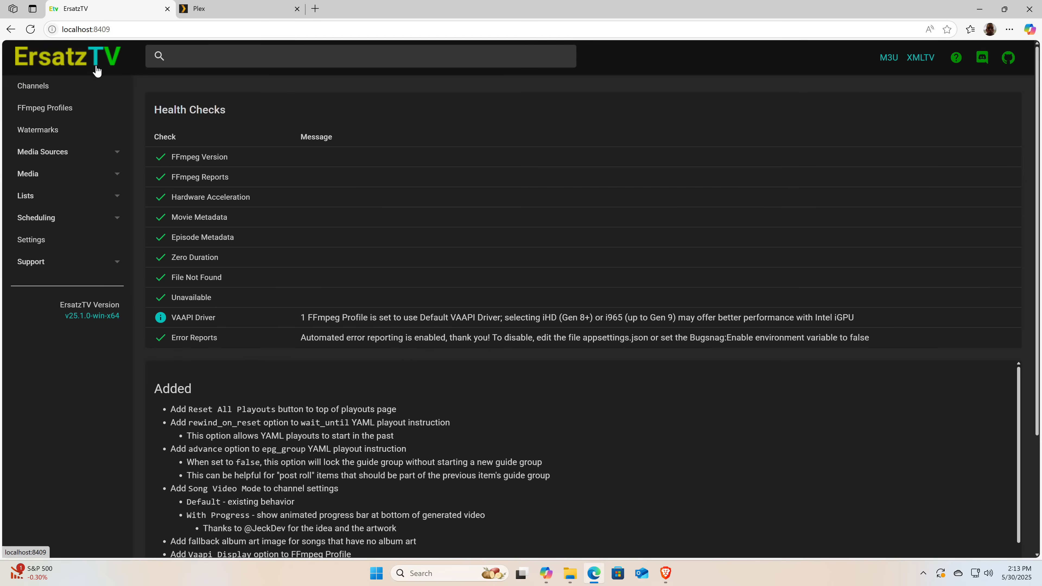
pyautogui.click(50, 93)
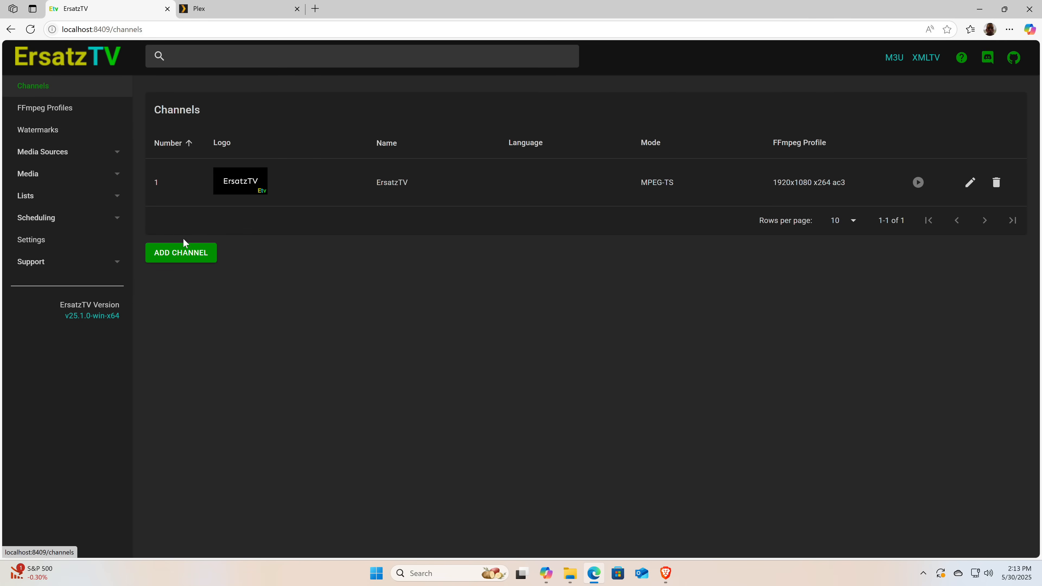
pyautogui.click(186, 255)
pyautogui.doubleClick(234, 152)
pyautogui.write('500')
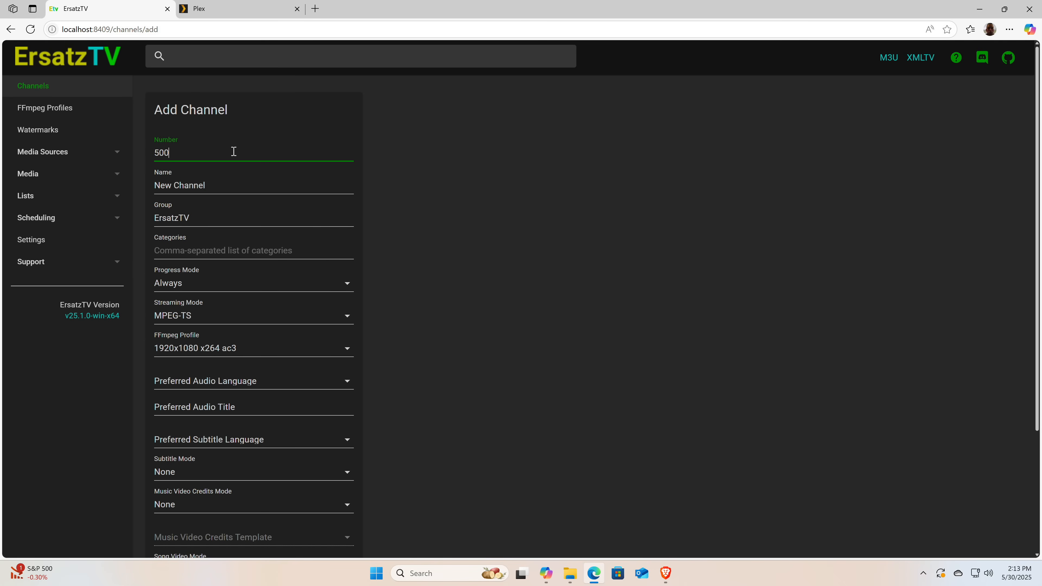
# Name the new channel "Lon's TV" and set its group to "LonTV"
pyautogui.press('Tab')
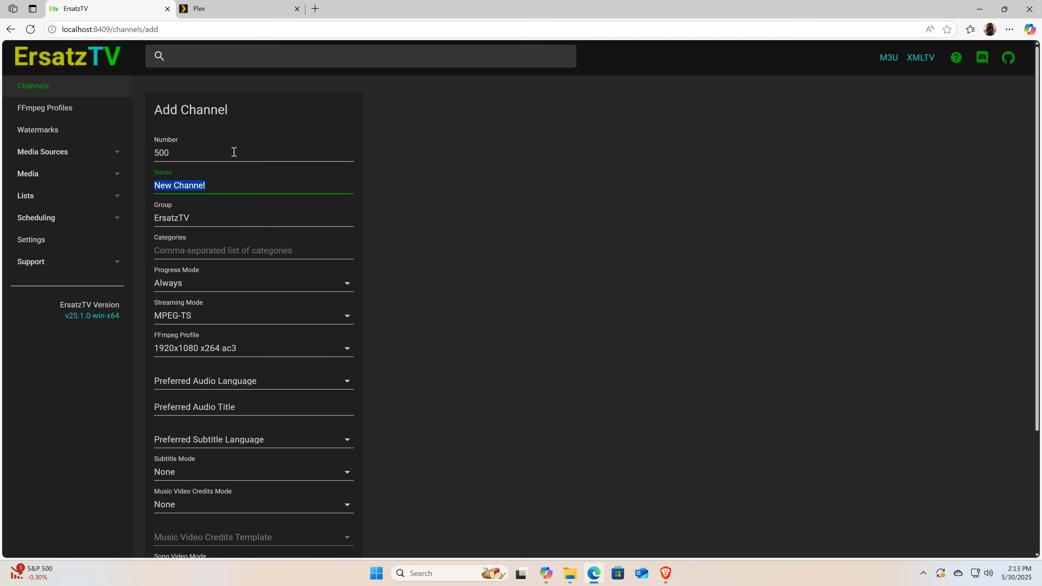
pyautogui.write("Lon's TV")
pyautogui.press('Tab')
pyautogui.write('Lon')
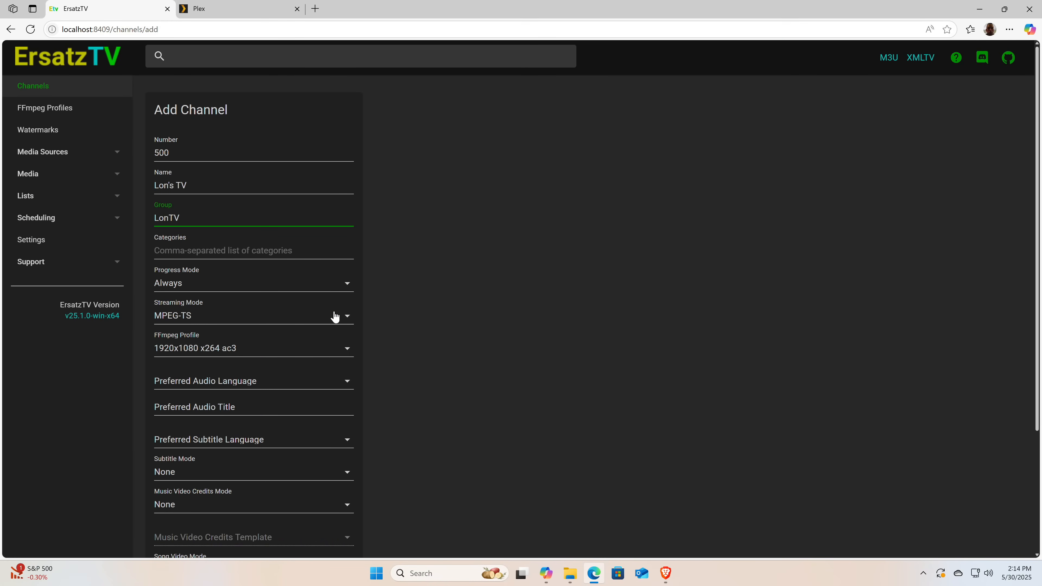
# Upload the Lontvlogo PNG file from the Desktop folder as the channel's logo
pyautogui.middleClick(423, 311)
pyautogui.scroll(-3, 423, 311)
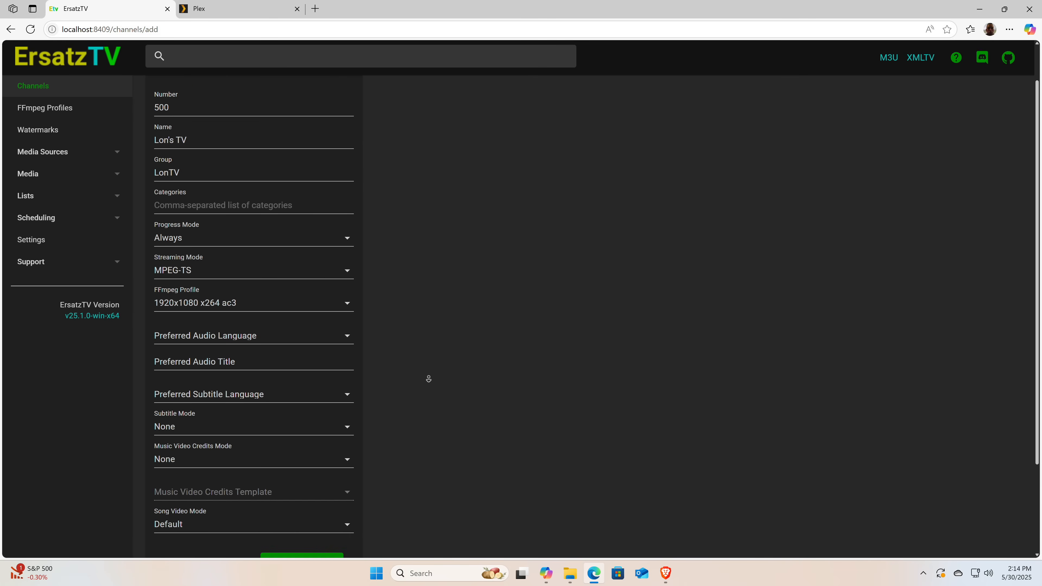
pyautogui.scroll(-2, 427, 454)
pyautogui.click(246, 478)
pyautogui.click(249, 474)
pyautogui.click(289, 448)
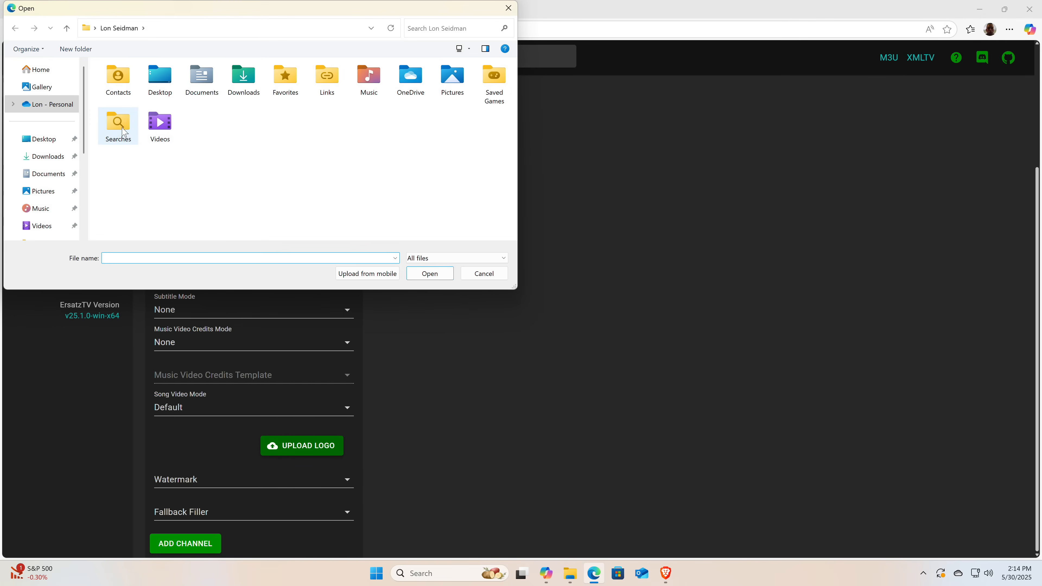
pyautogui.click(44, 140)
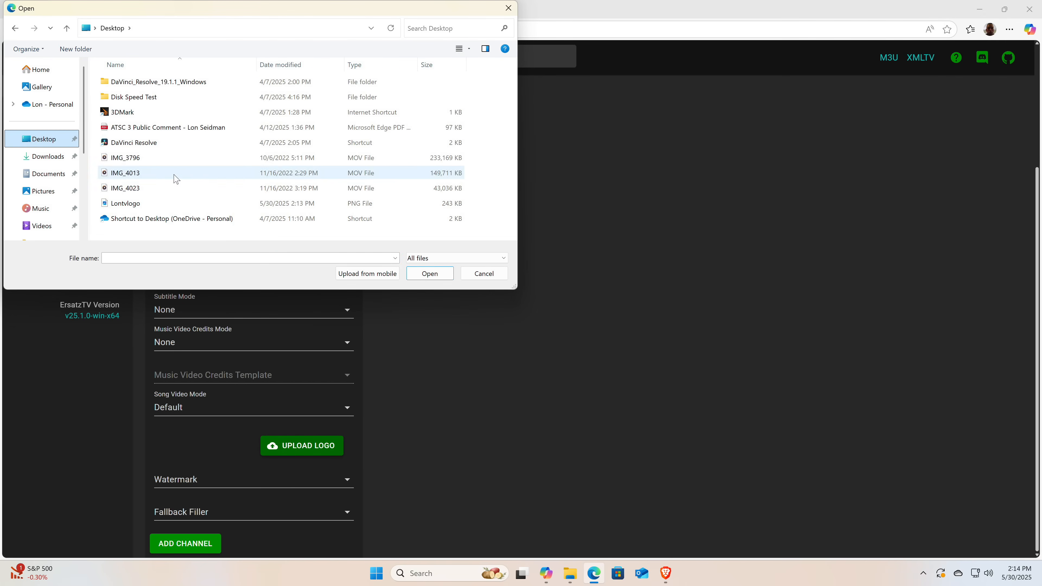
pyautogui.doubleClick(138, 209)
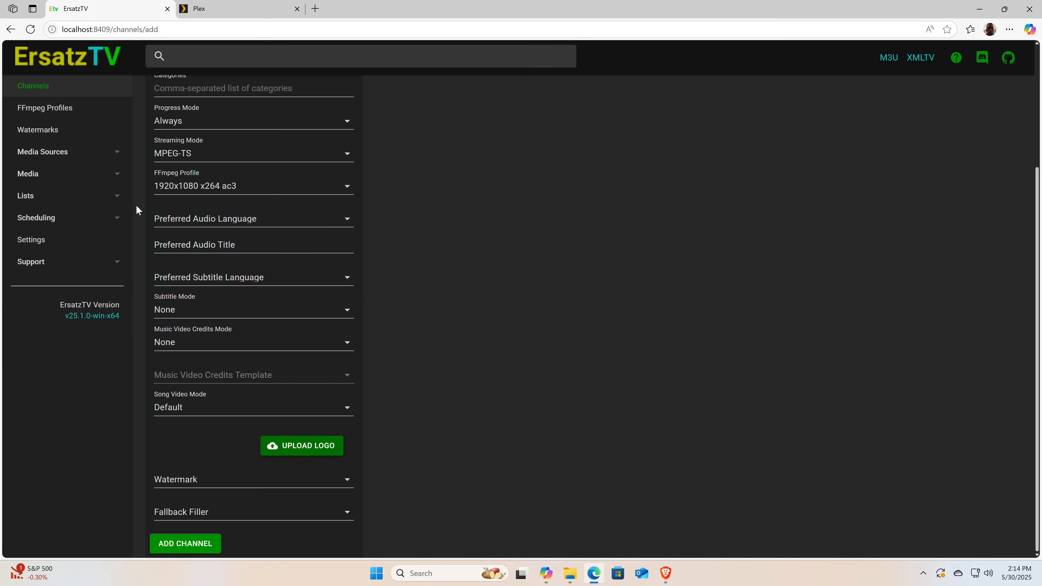
# Check the channel's watermark and fallback filler choices, and add the channel
pyautogui.click(301, 490)
pyautogui.click(296, 493)
pyautogui.click(307, 516)
pyautogui.click(308, 518)
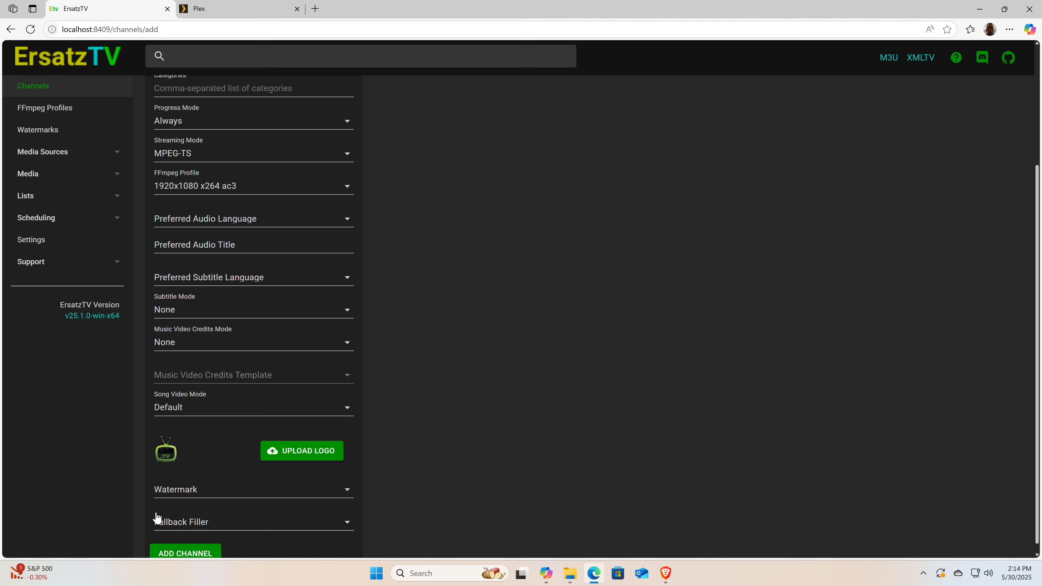
pyautogui.click(191, 493)
pyautogui.click(159, 499)
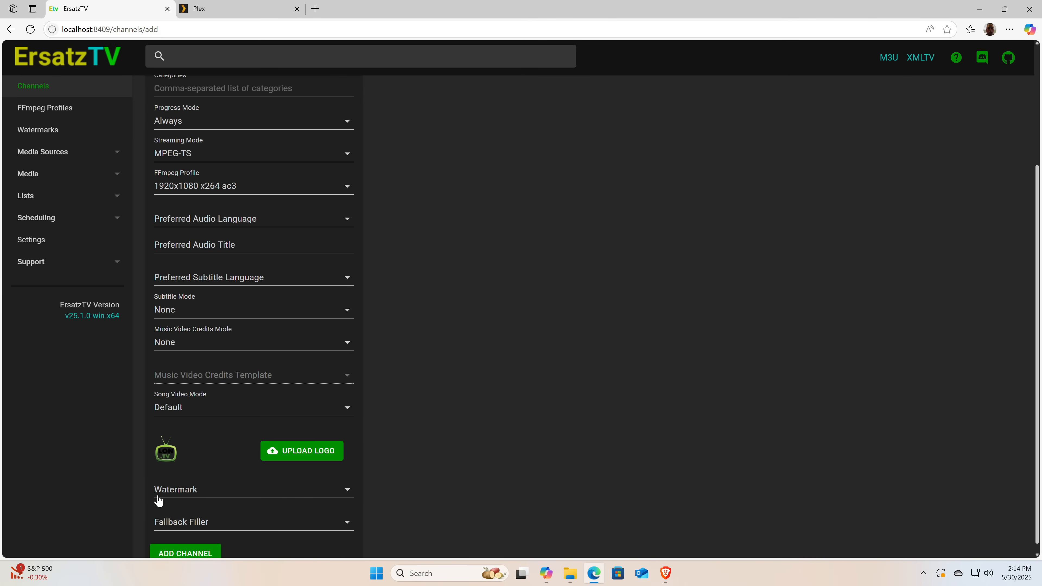
pyautogui.click(190, 554)
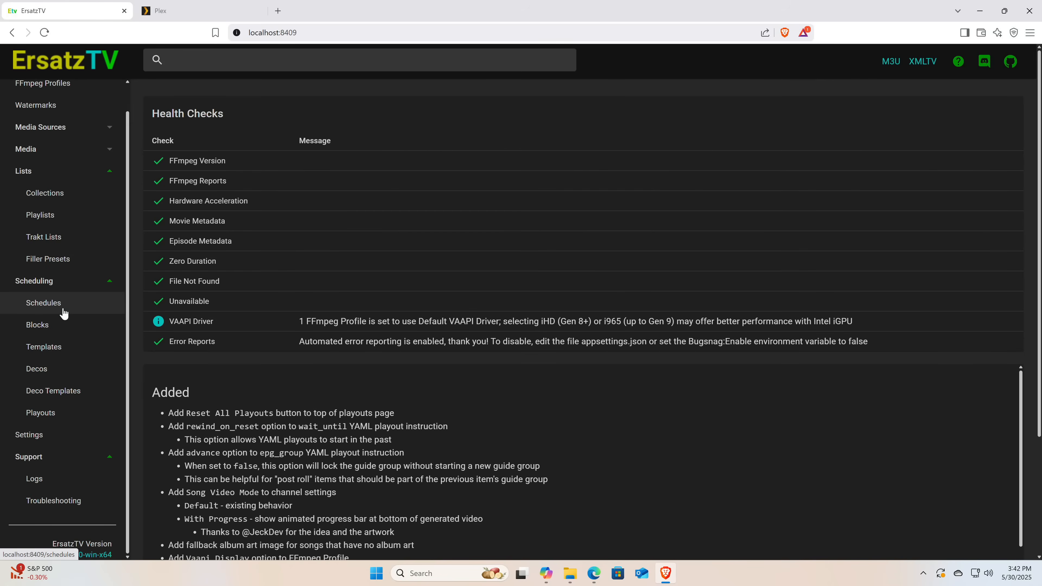
# Create a new schedule named "LonTV Schedule"
pyautogui.click(64, 313)
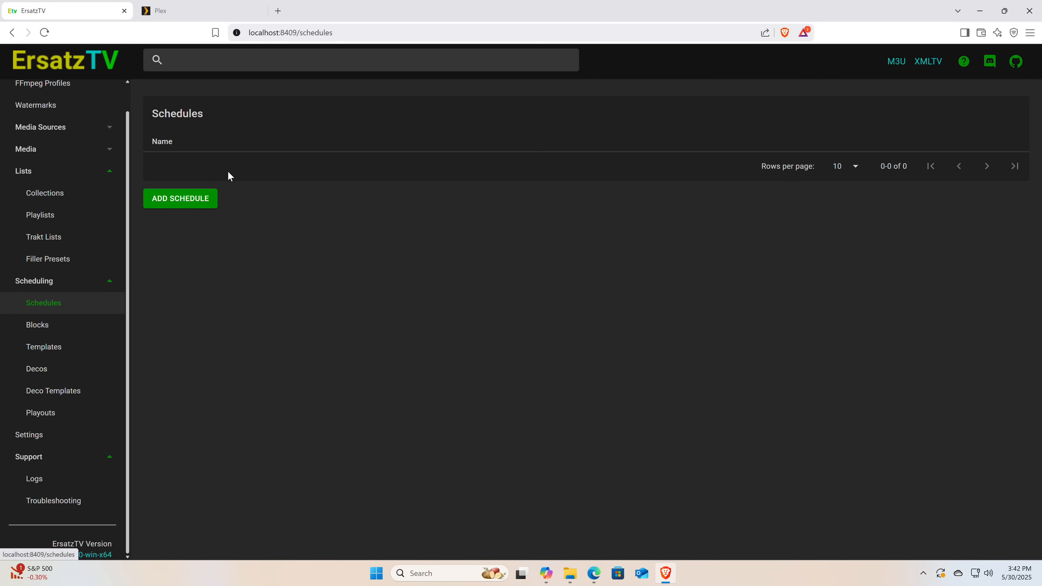
pyautogui.click(206, 205)
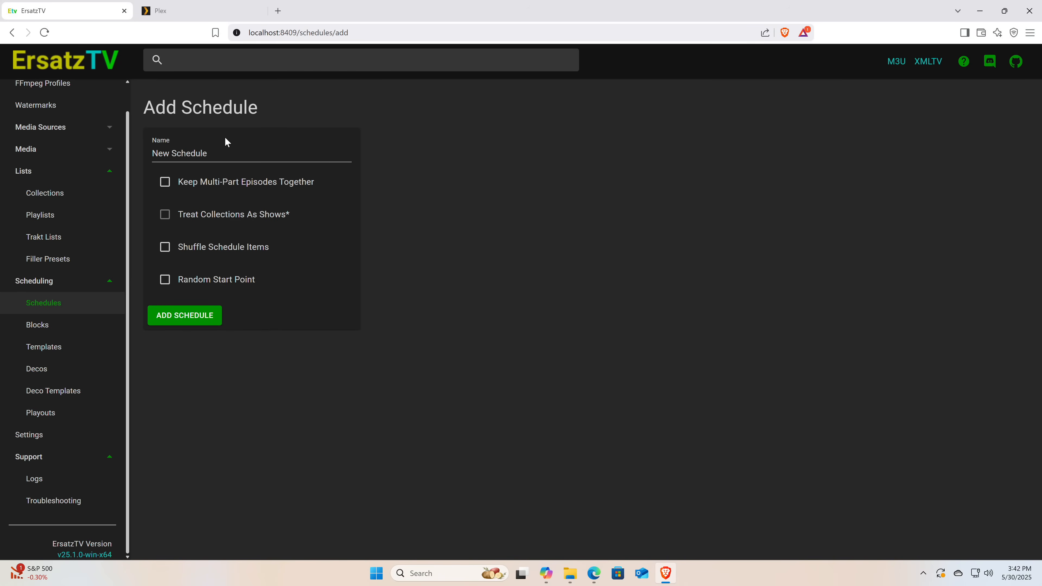
pyautogui.tripleClick(231, 154)
pyautogui.write('LonTV Schedule')
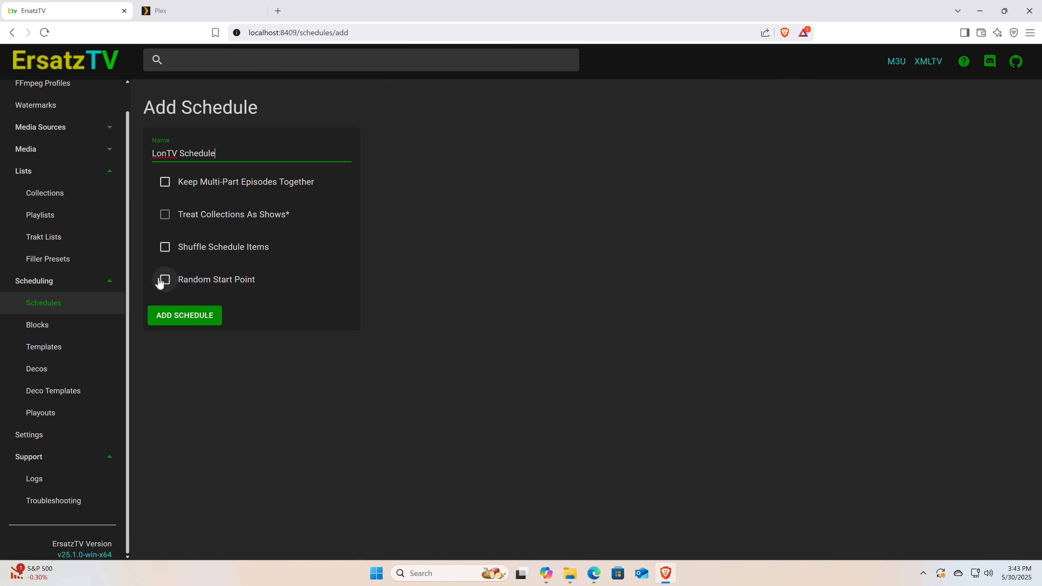
pyautogui.click(174, 322)
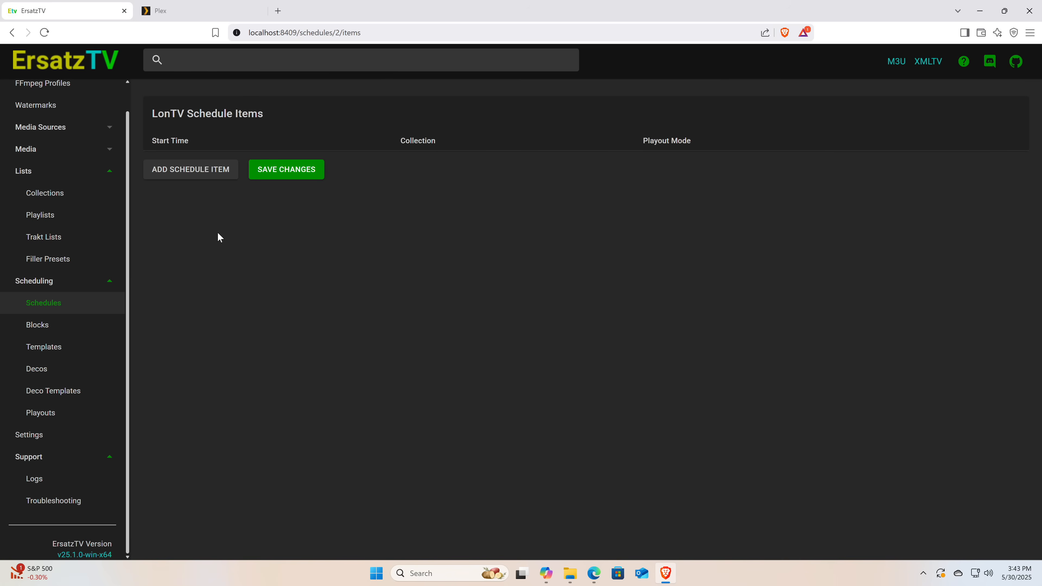
# Add an item to the LonTV Schedule with a fixed start time of 06:00
pyautogui.click(222, 174)
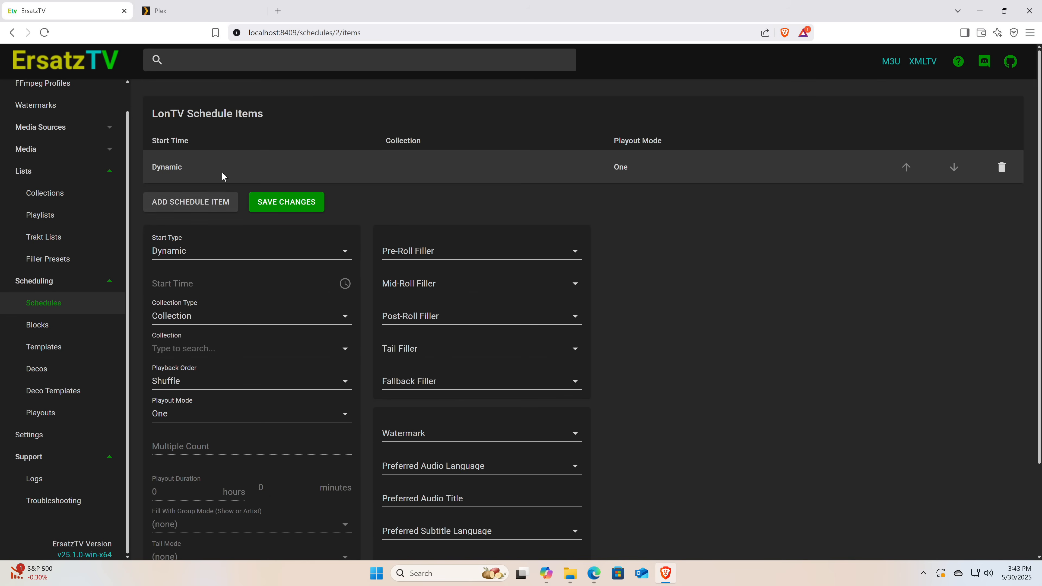
pyautogui.click(223, 252)
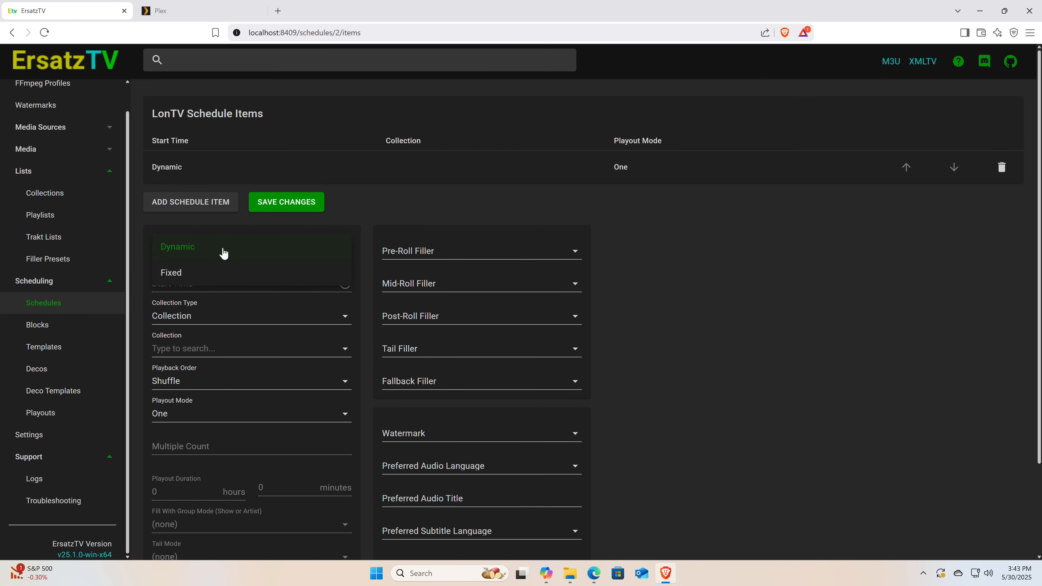
pyautogui.click(208, 274)
pyautogui.click(211, 281)
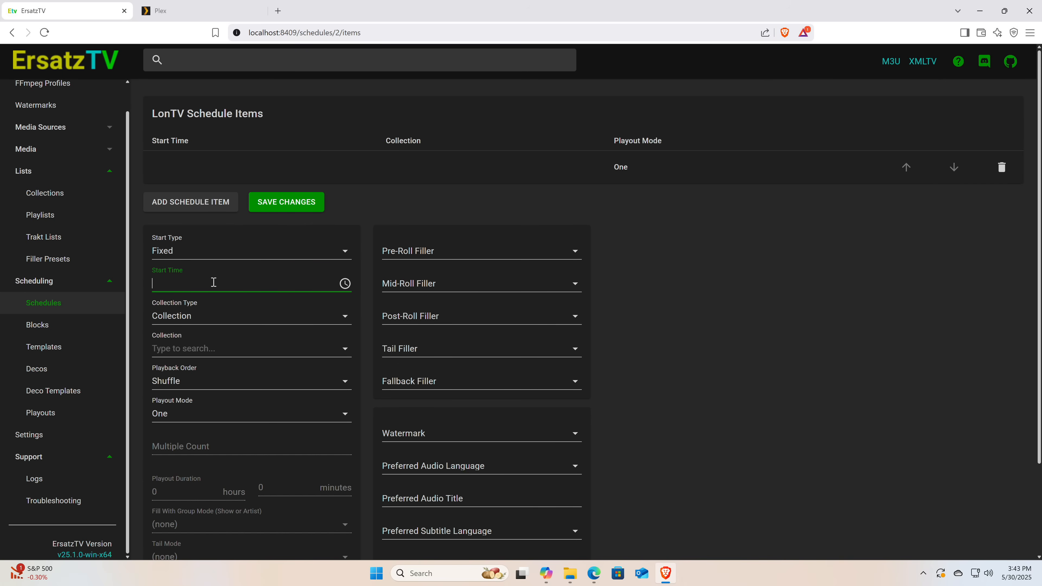
pyautogui.click(345, 283)
pyautogui.click(241, 365)
pyautogui.moveTo(242, 366); pyautogui.dragTo(234, 453)
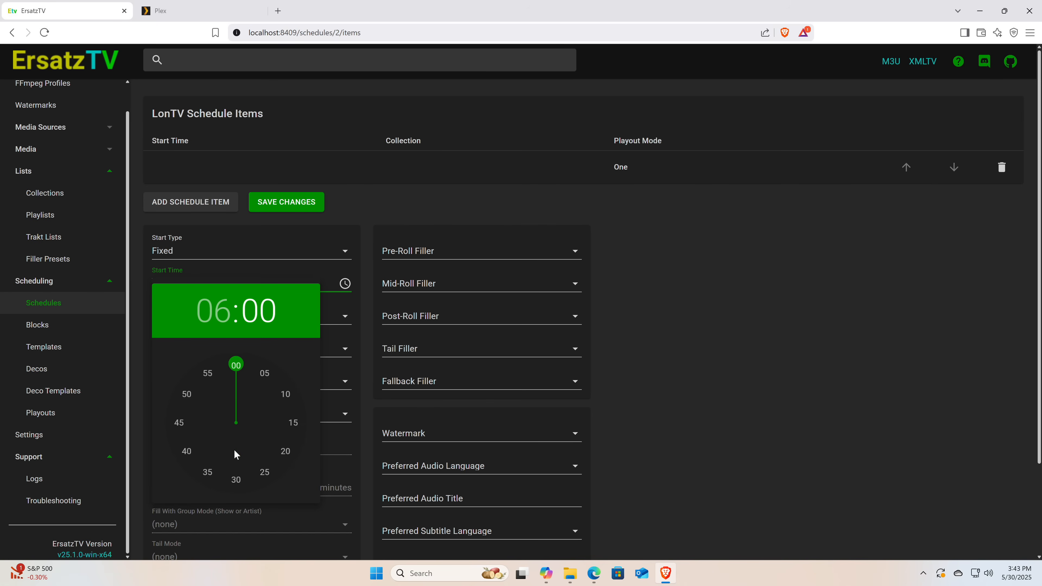
pyautogui.click(394, 183)
# Set the 06:00 schedule item's collection type to Television Show and choose Star Blazers (1979)
pyautogui.click(228, 318)
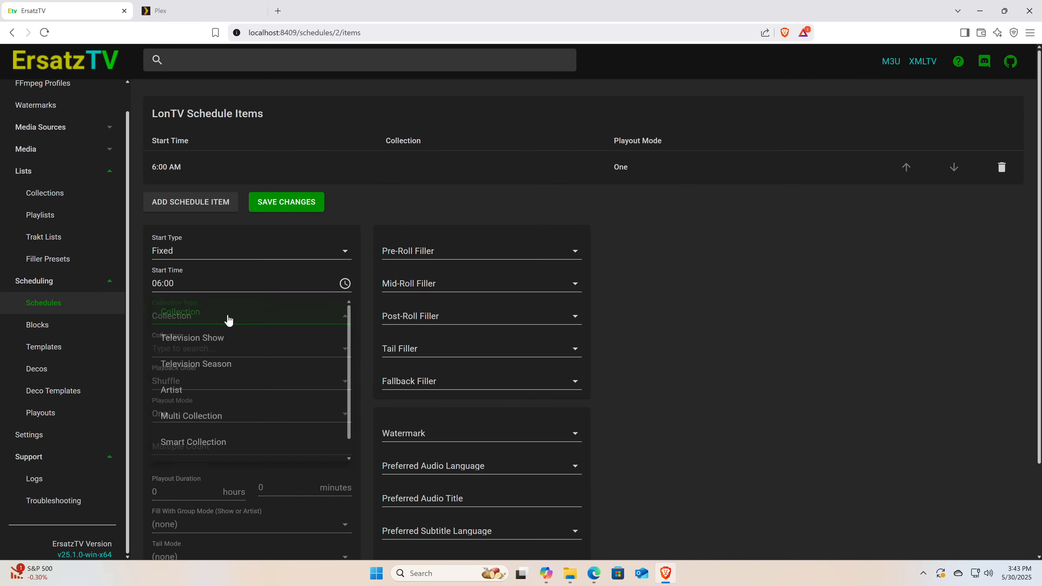
pyautogui.click(229, 337)
pyautogui.click(227, 348)
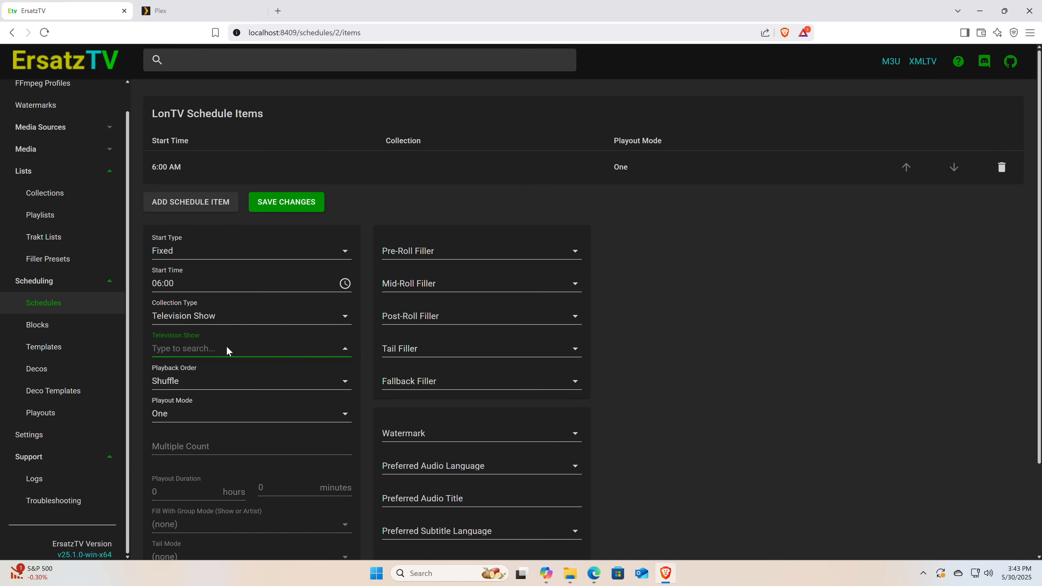
pyautogui.write('Star')
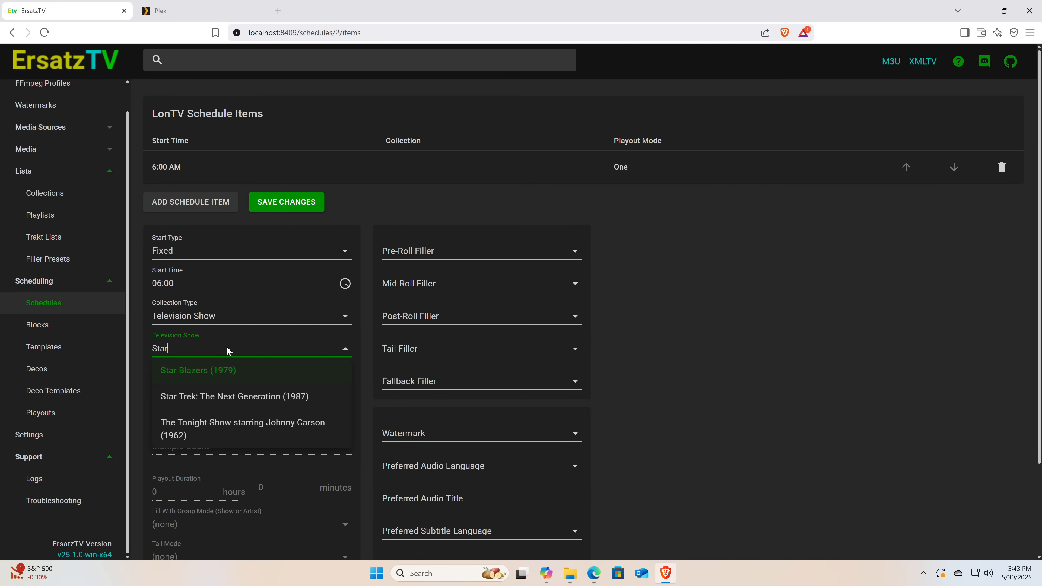
pyautogui.click(224, 369)
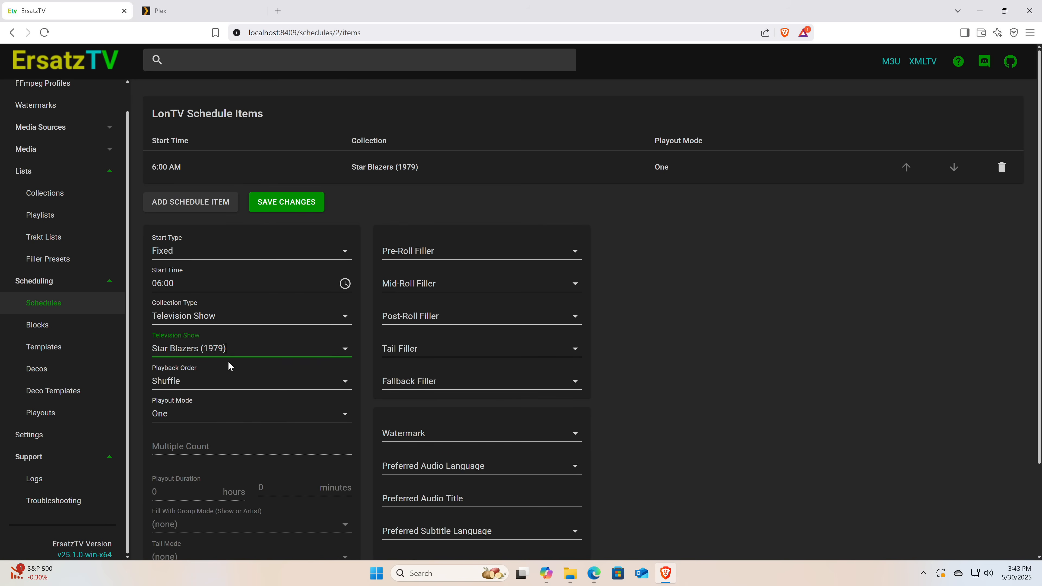
# Set the Star Blazers item's playout mode to Multiple with a count of 2
pyautogui.middleClick(684, 289)
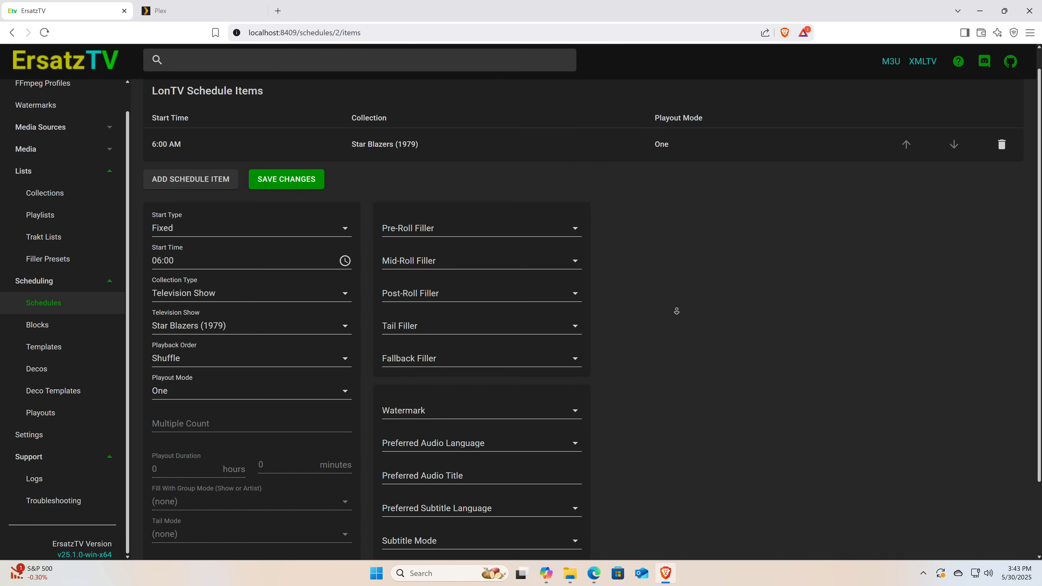
pyautogui.middleClick(677, 324)
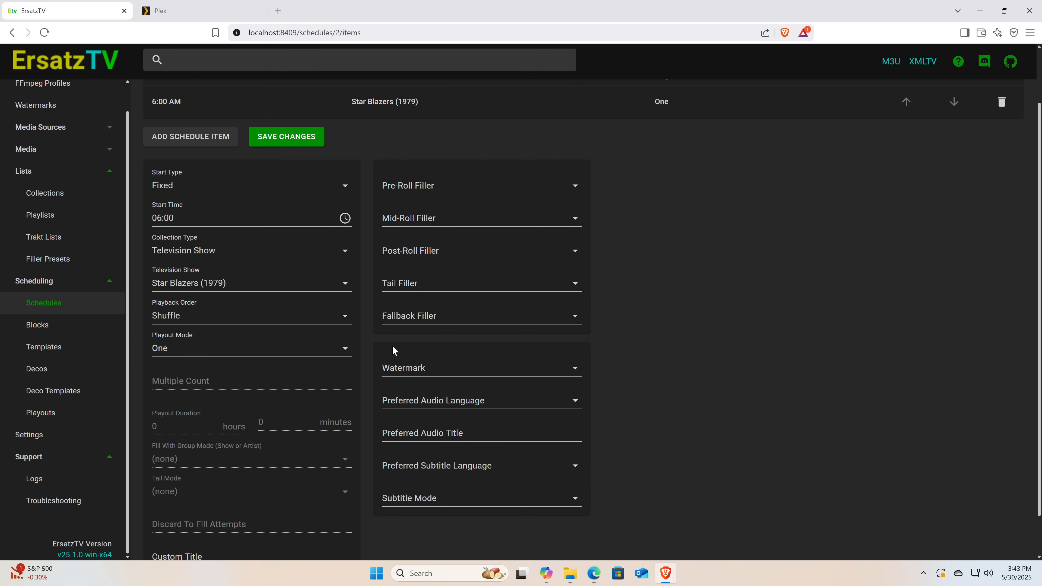
pyautogui.click(343, 352)
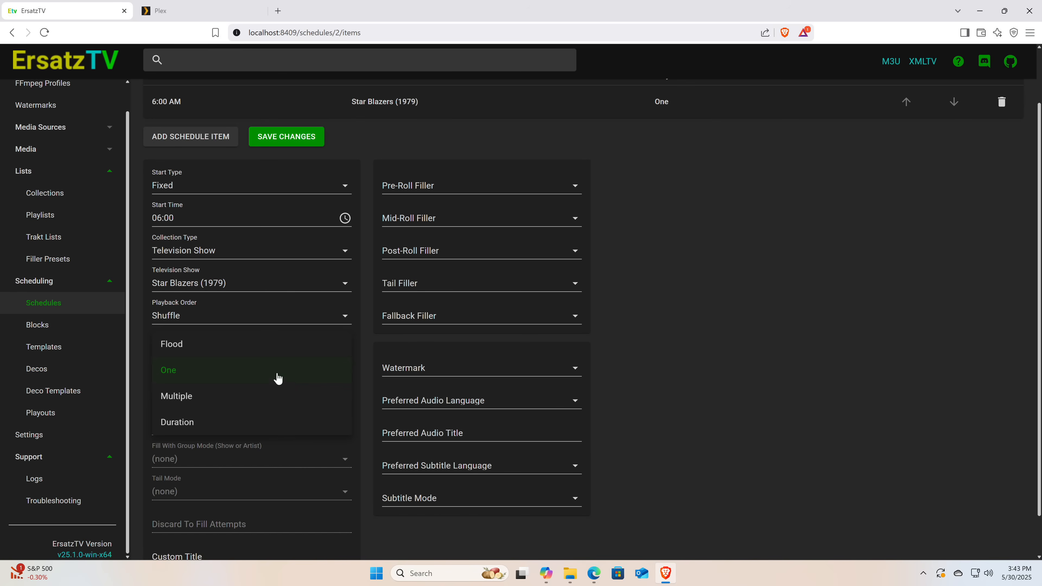
pyautogui.click(260, 392)
pyautogui.click(228, 380)
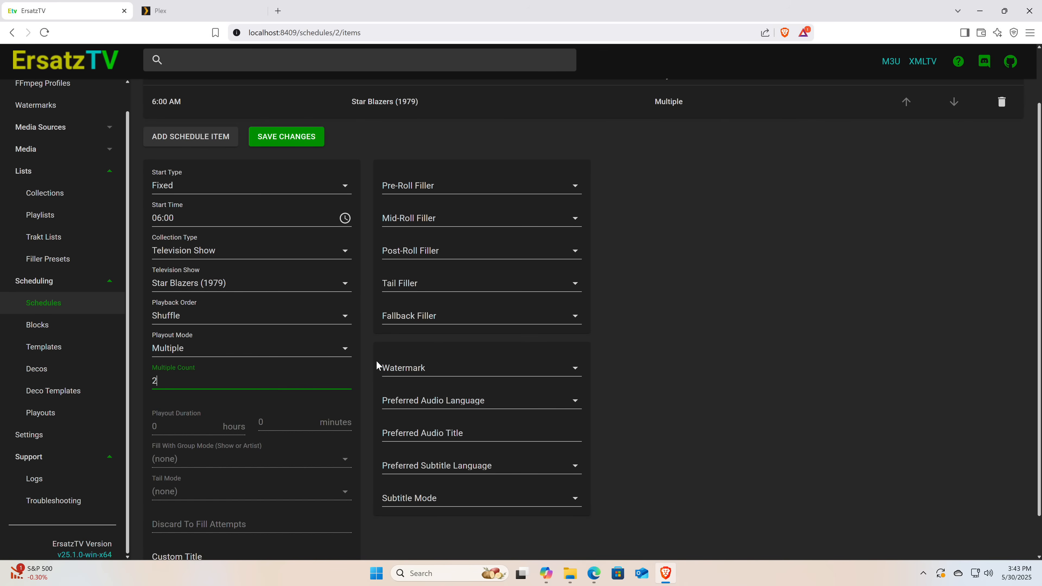
pyautogui.press('Tab')
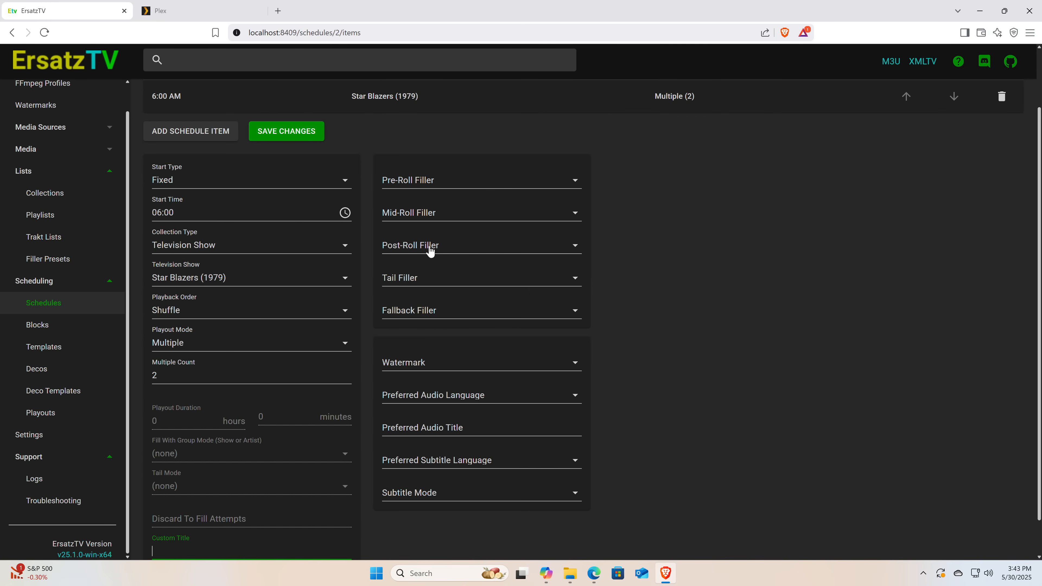
# Assign the Mid roll preset as the Star Blazers item's mid-roll filler
pyautogui.click(440, 222)
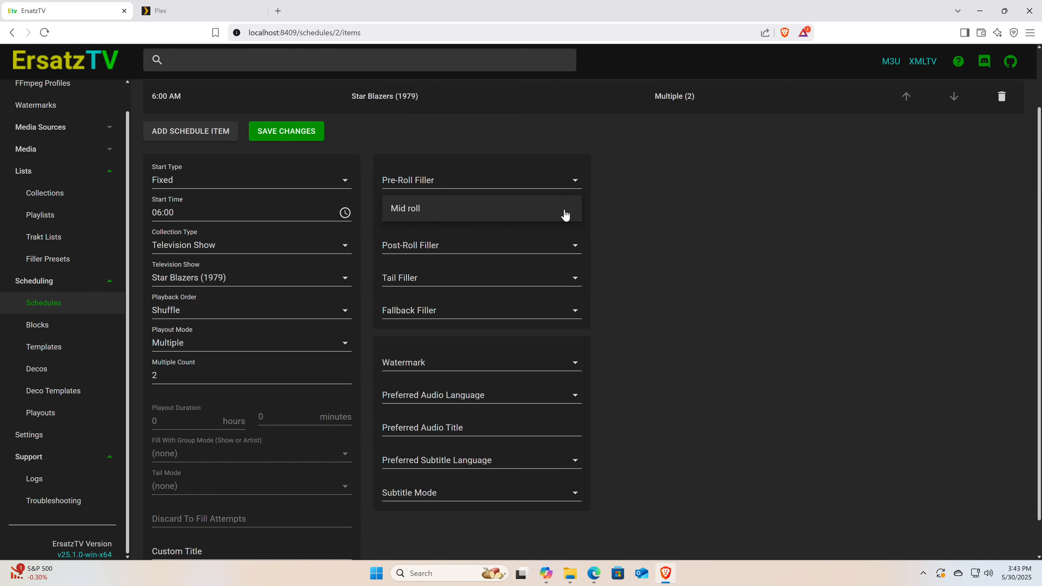
pyautogui.click(676, 217)
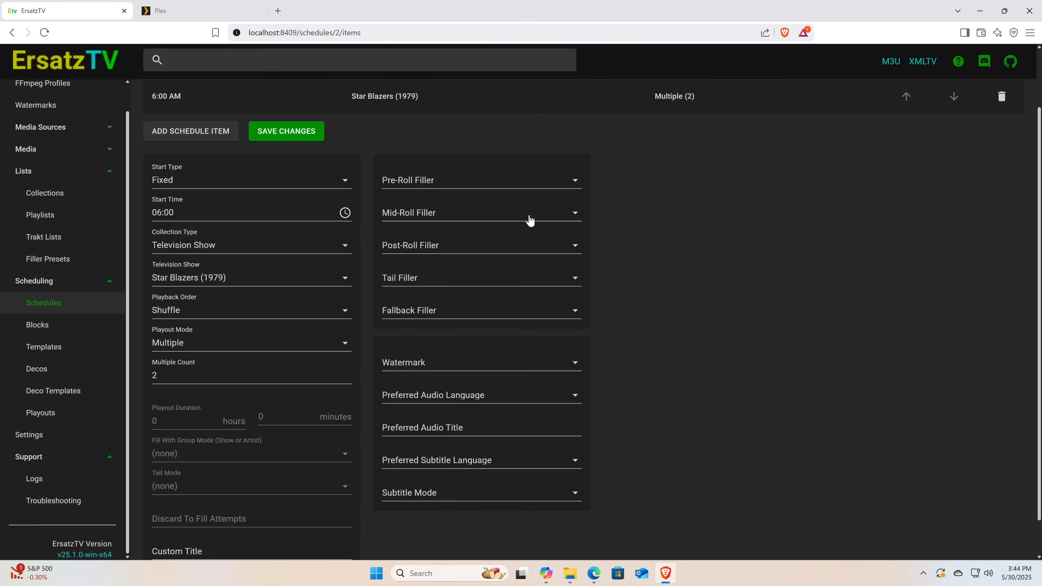
pyautogui.click(520, 218)
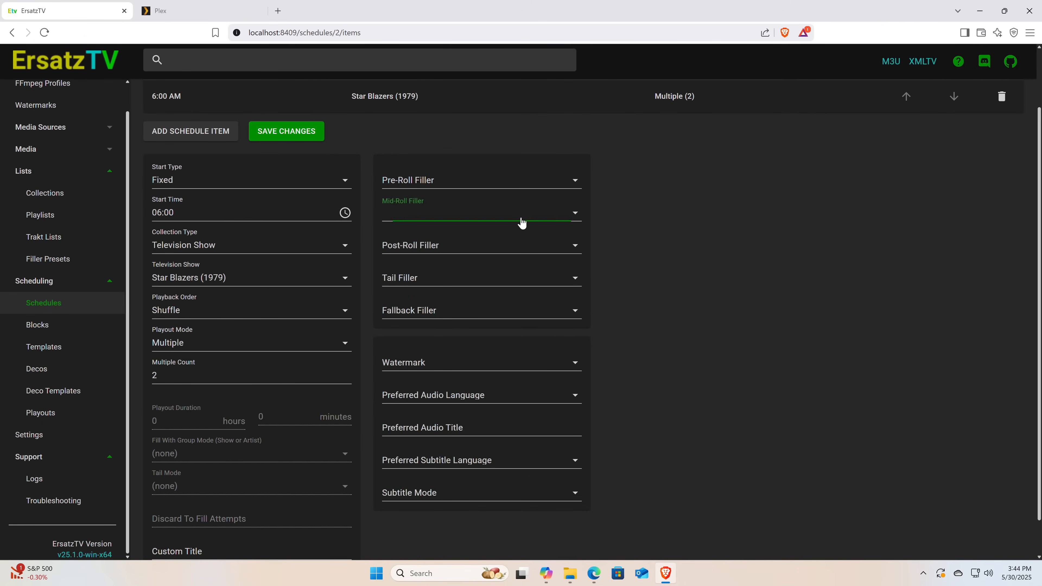
pyautogui.click(496, 211)
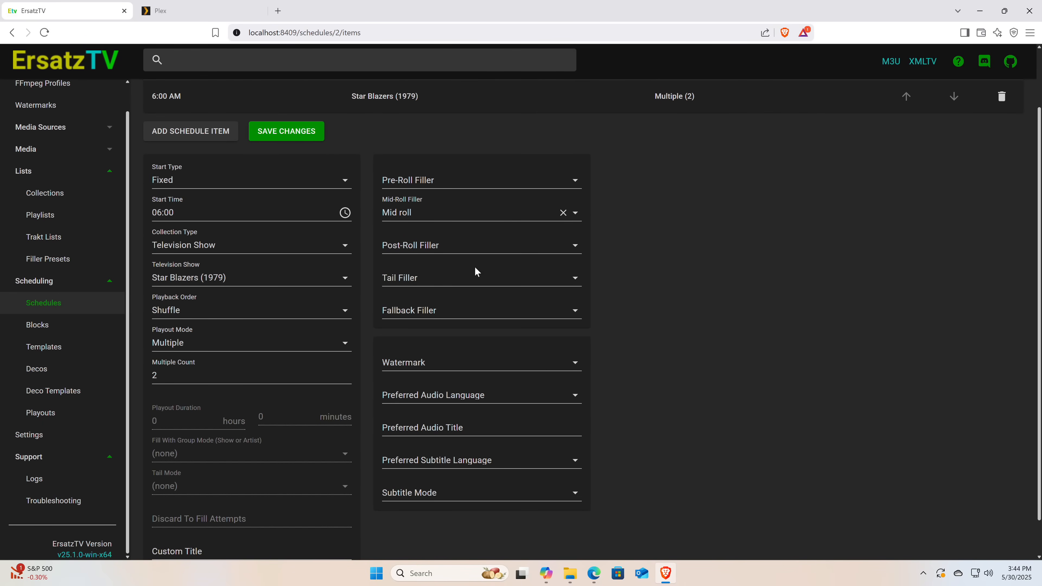
# Assign the Fallback preset as the Star Blazers item's fallback filler and save the schedule changes
pyautogui.click(467, 278)
pyautogui.click(460, 306)
pyautogui.click(460, 312)
pyautogui.click(456, 308)
pyautogui.scroll(-1, 625, 300)
pyautogui.scroll(3, 624, 301)
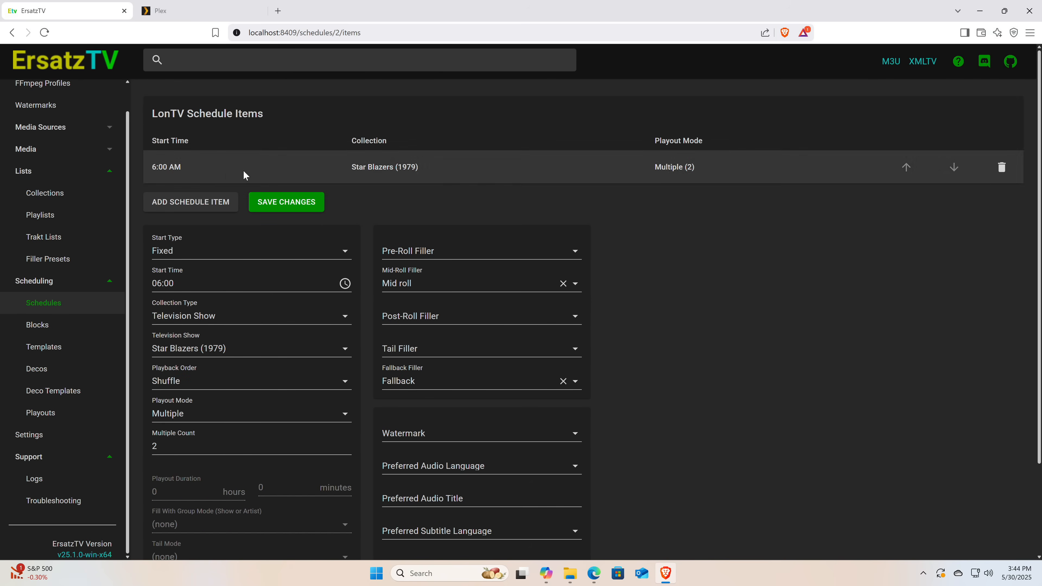
pyautogui.click(305, 205)
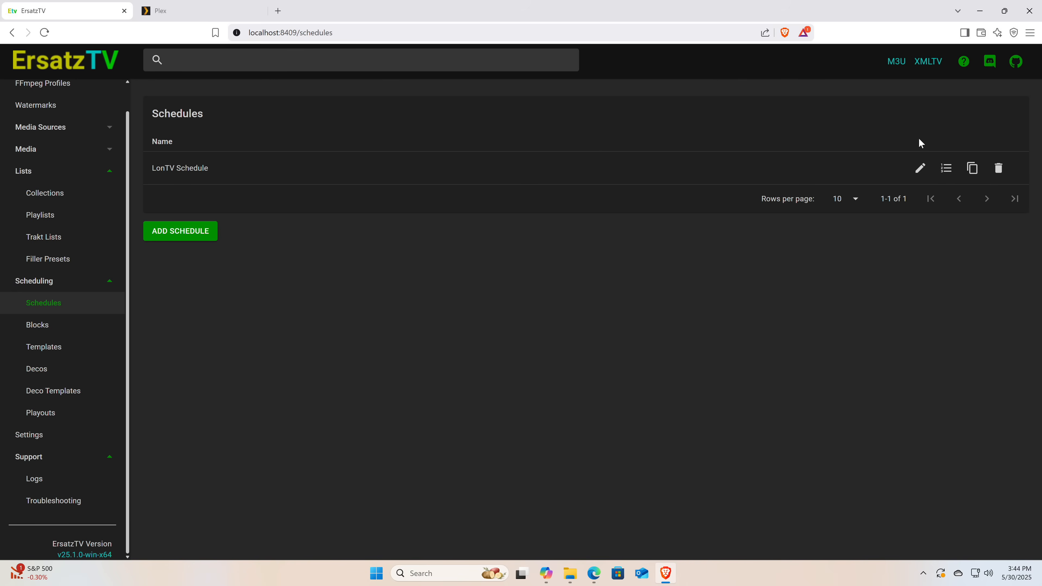
# Open the LonTV Schedule's items, review the full lineup and the 9:00 AM Bluey entry's playout duration, and save the schedule
pyautogui.click(947, 168)
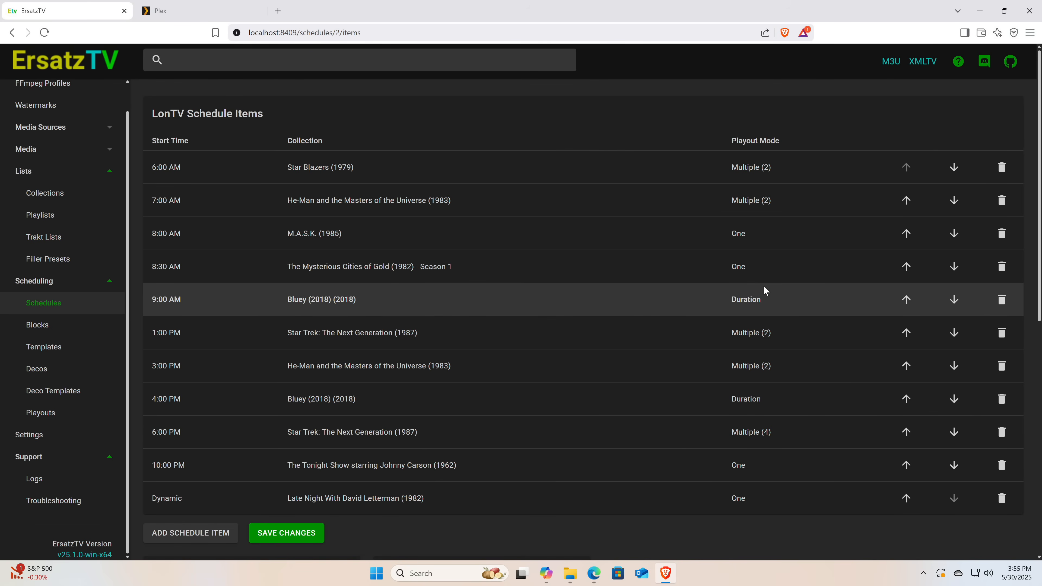
pyautogui.moveTo(1039, 246); pyautogui.dragTo(1004, 435)
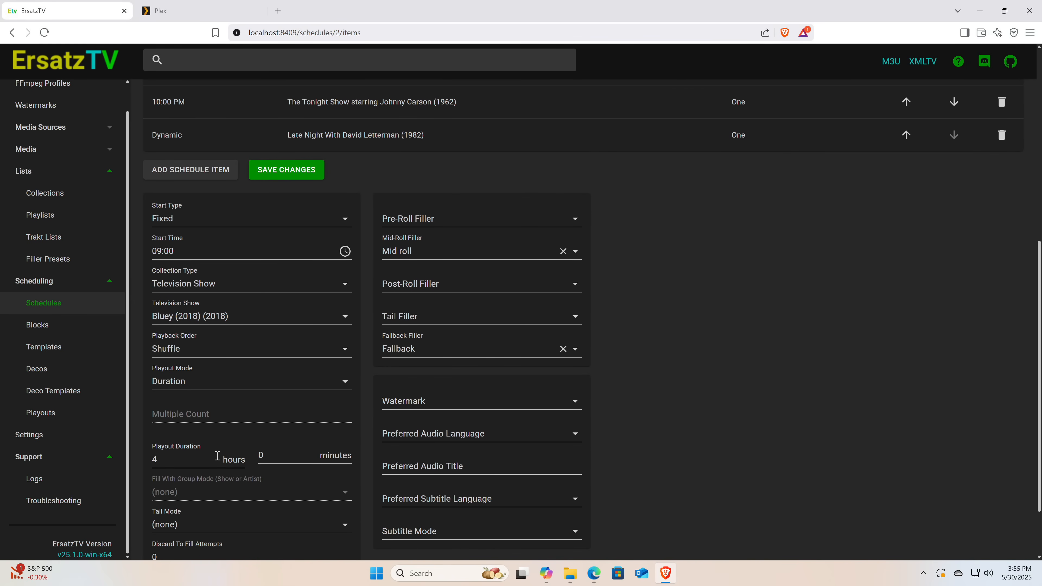
pyautogui.scroll(6, 582, 319)
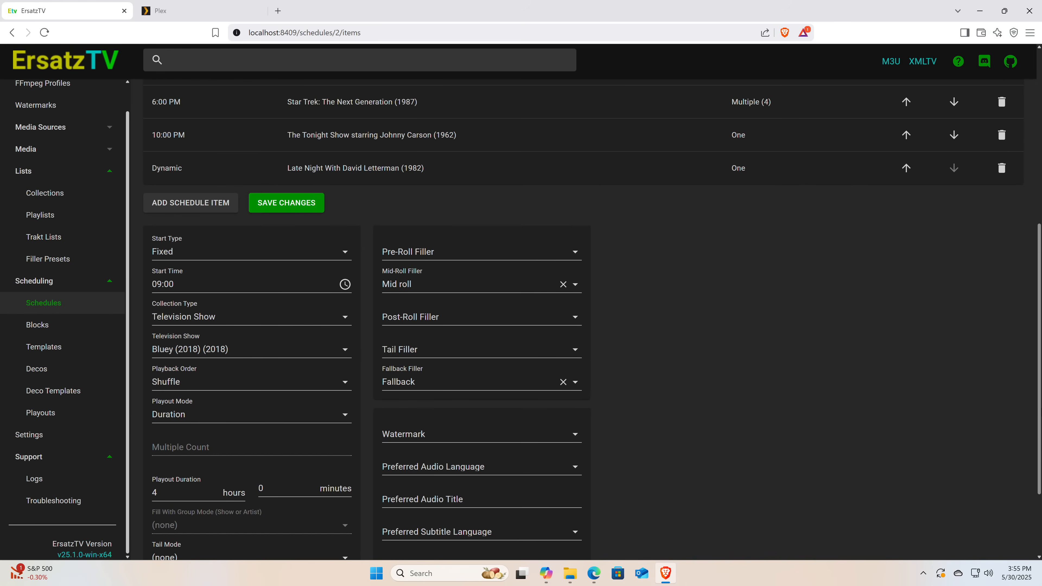
pyautogui.scroll(3, 889, 219)
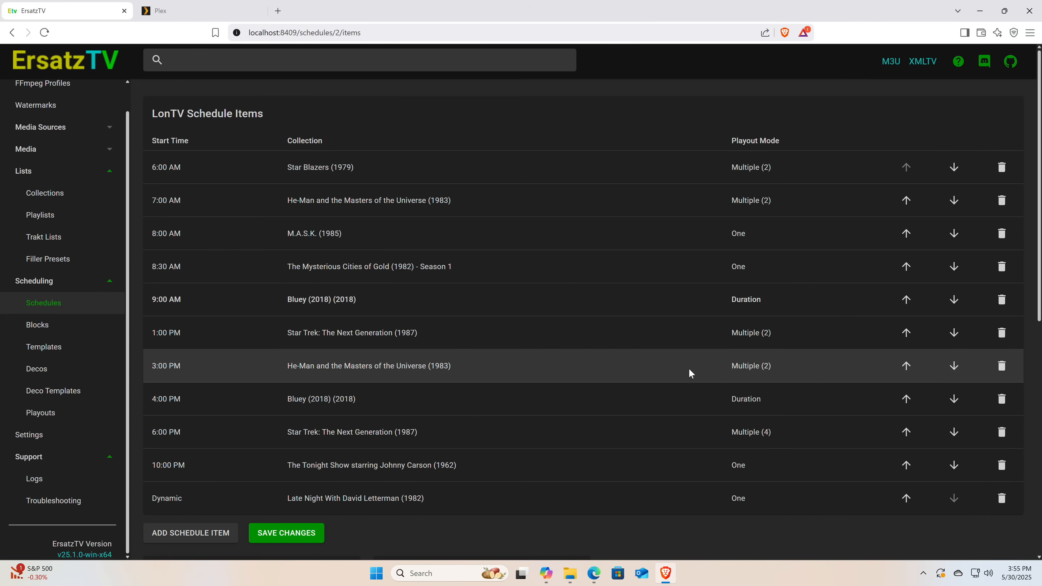
pyautogui.scroll(-2, 1001, 300)
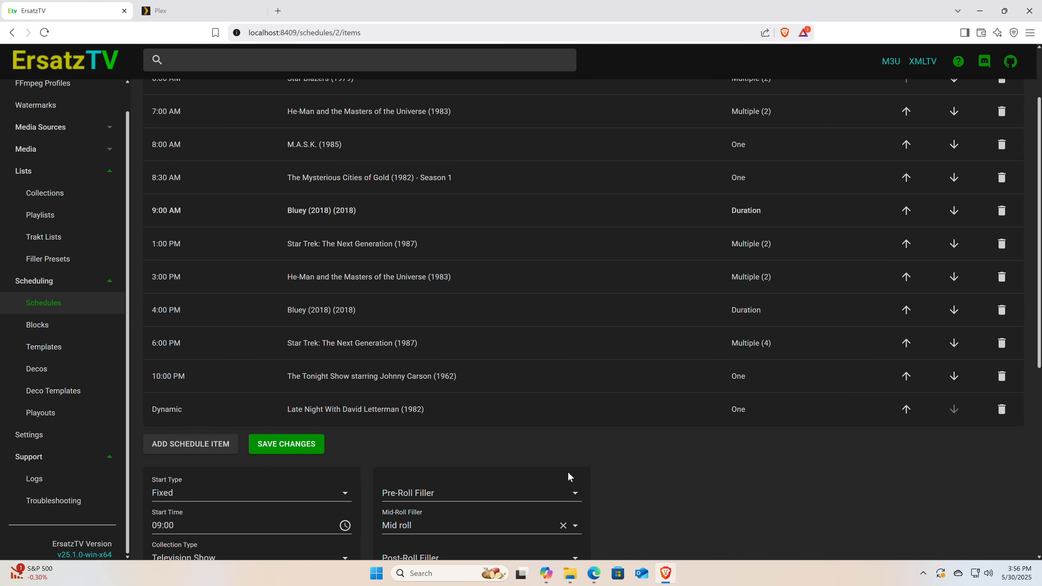
pyautogui.scroll(3, 606, 460)
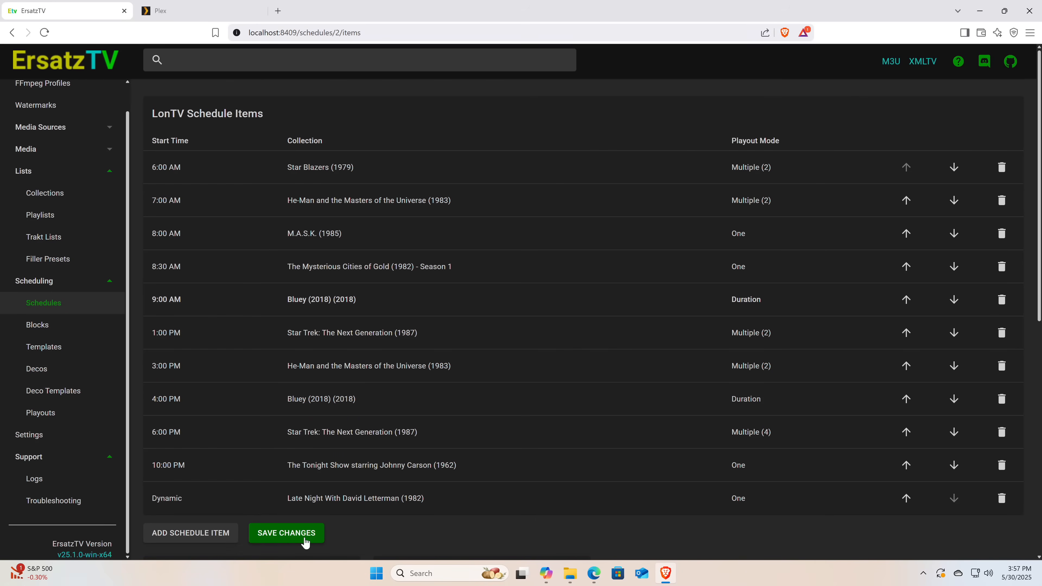
pyautogui.click(305, 542)
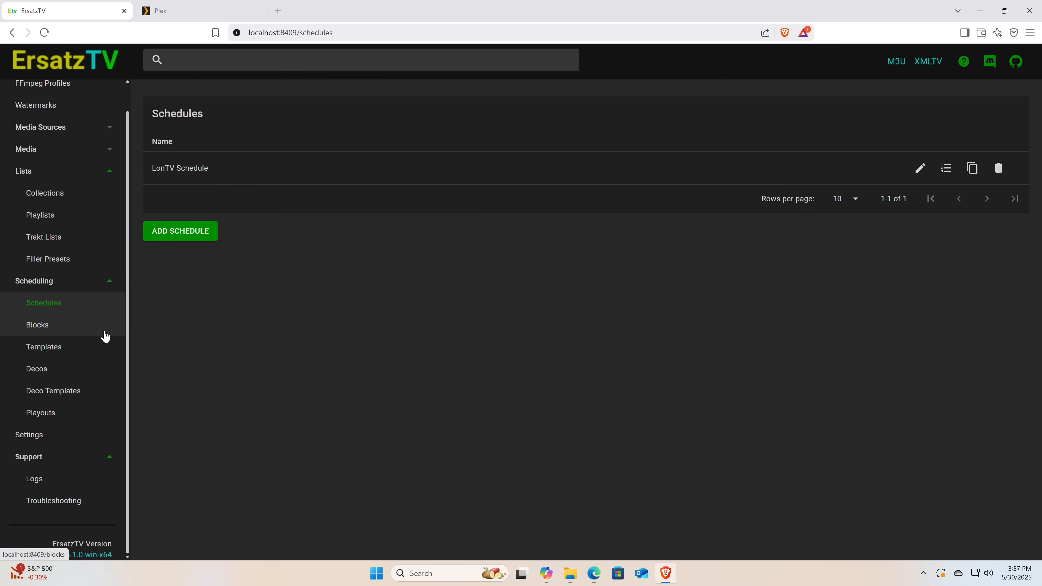
# Add a playout that assigns the LonTV Schedule to channel 500 - Lon's TV
pyautogui.click(69, 412)
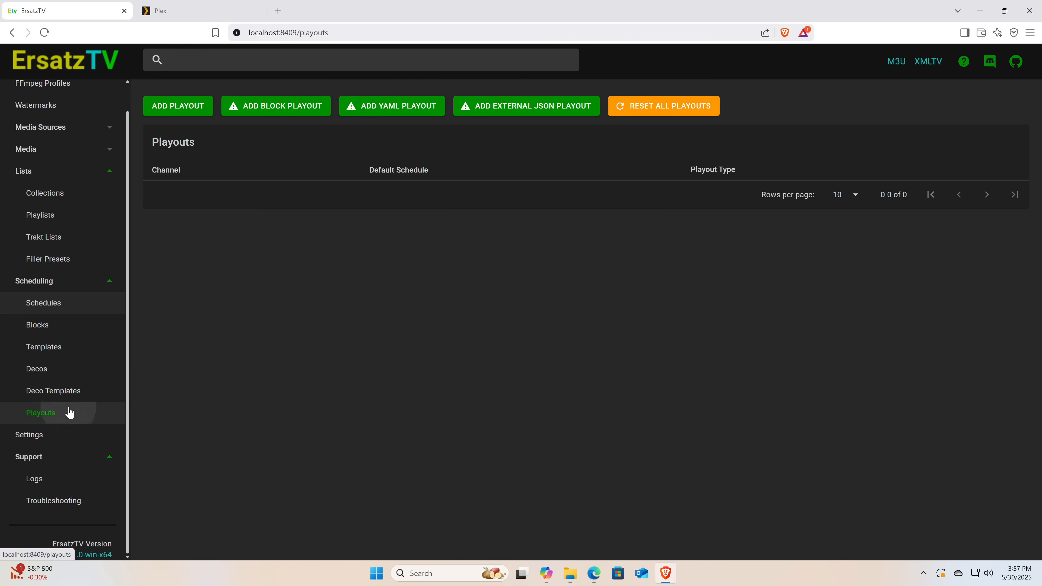
pyautogui.click(181, 106)
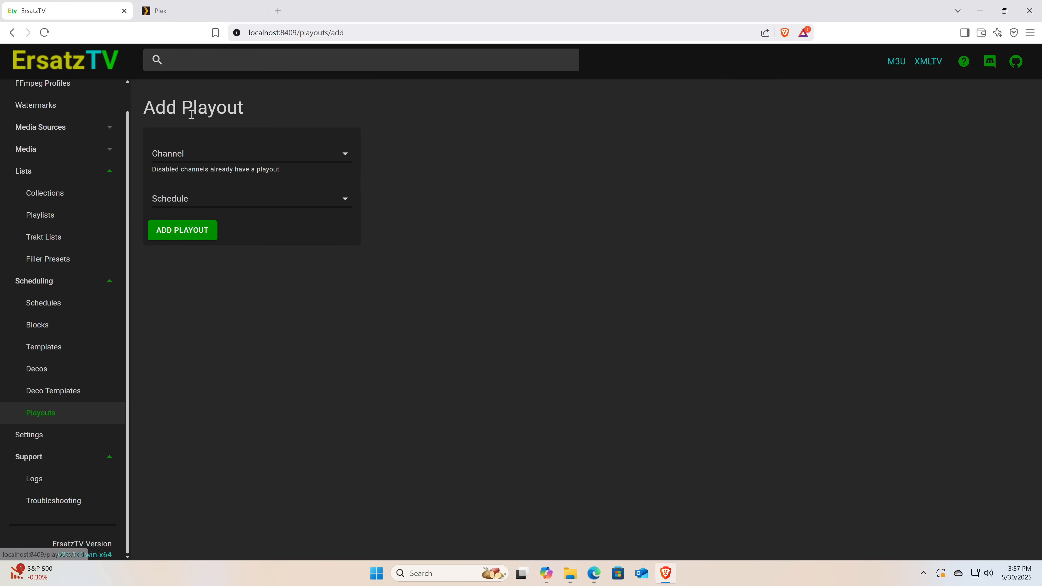
pyautogui.click(210, 155)
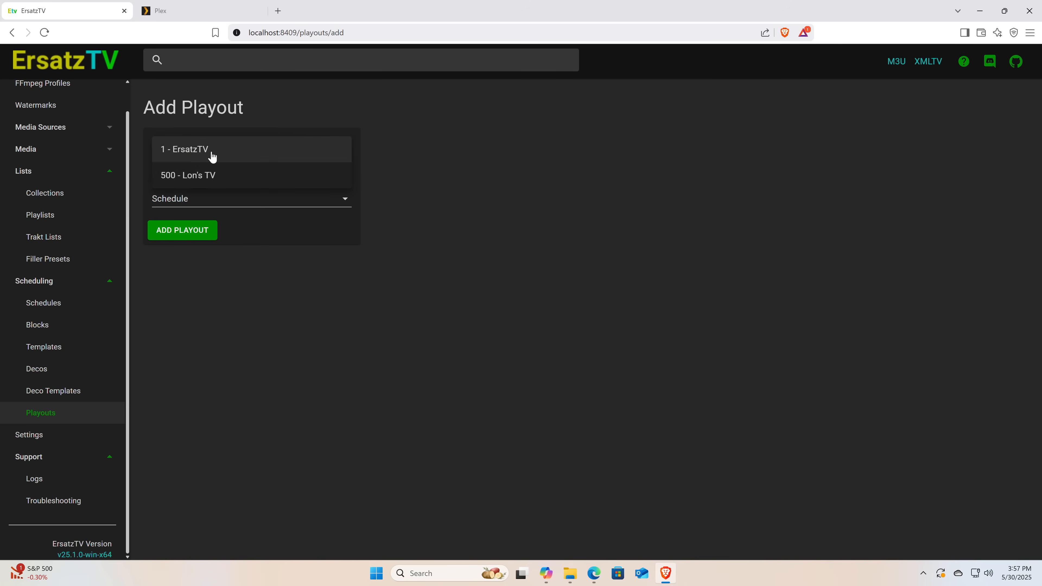
pyautogui.click(225, 179)
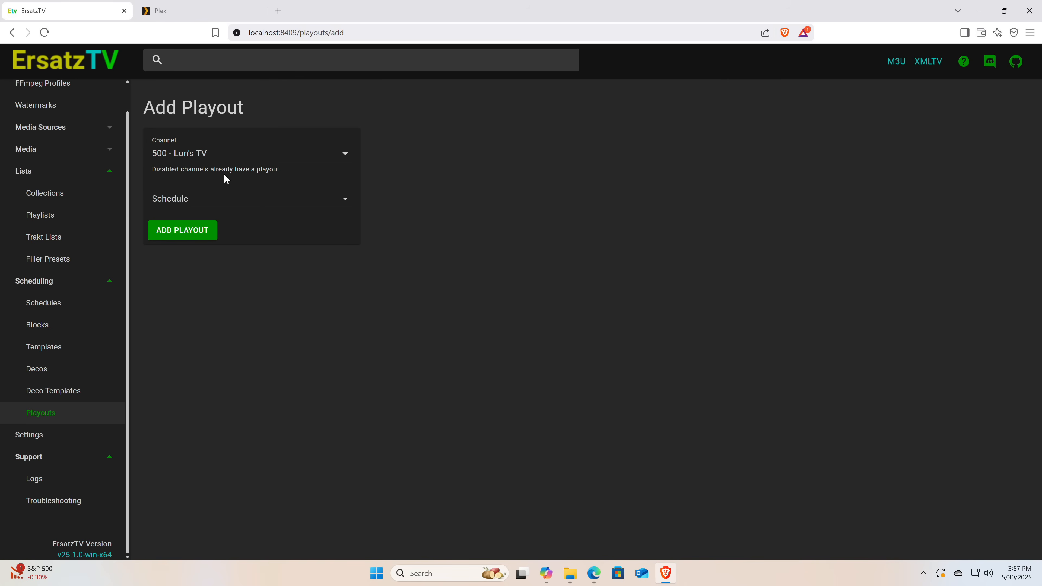
pyautogui.click(236, 201)
pyautogui.click(236, 201)
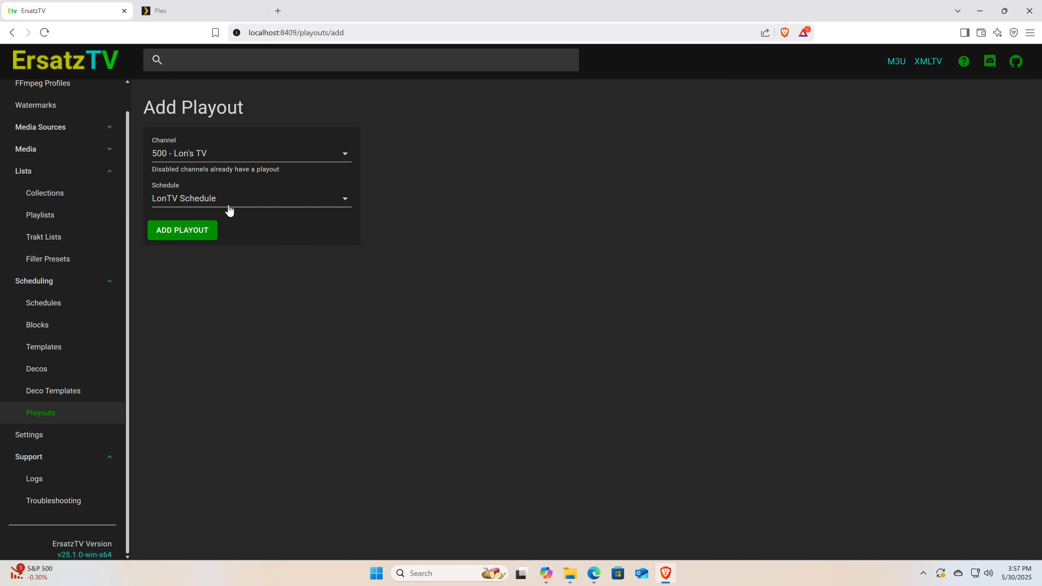
pyautogui.click(197, 232)
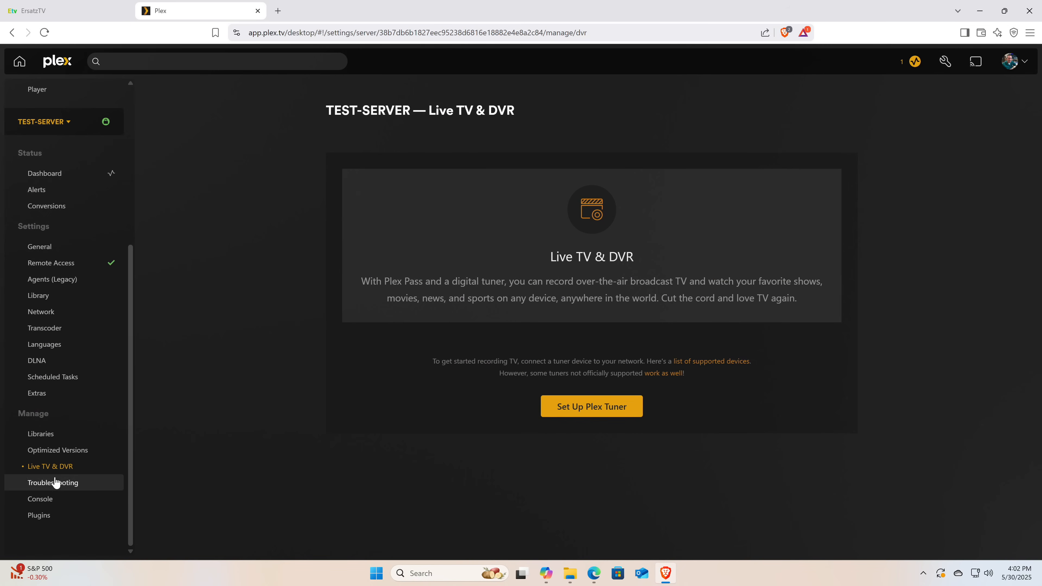
# Switch to Plex, start the Live TV & DVR tuner setup, and reveal the manual entry for an HDHomeRun device address
pyautogui.click(575, 416)
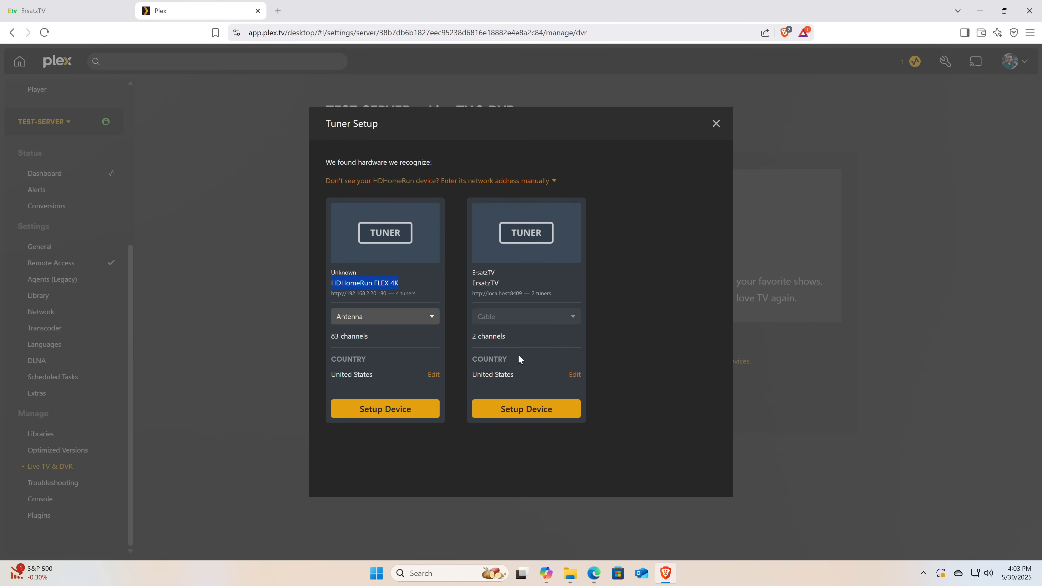
pyautogui.click(499, 183)
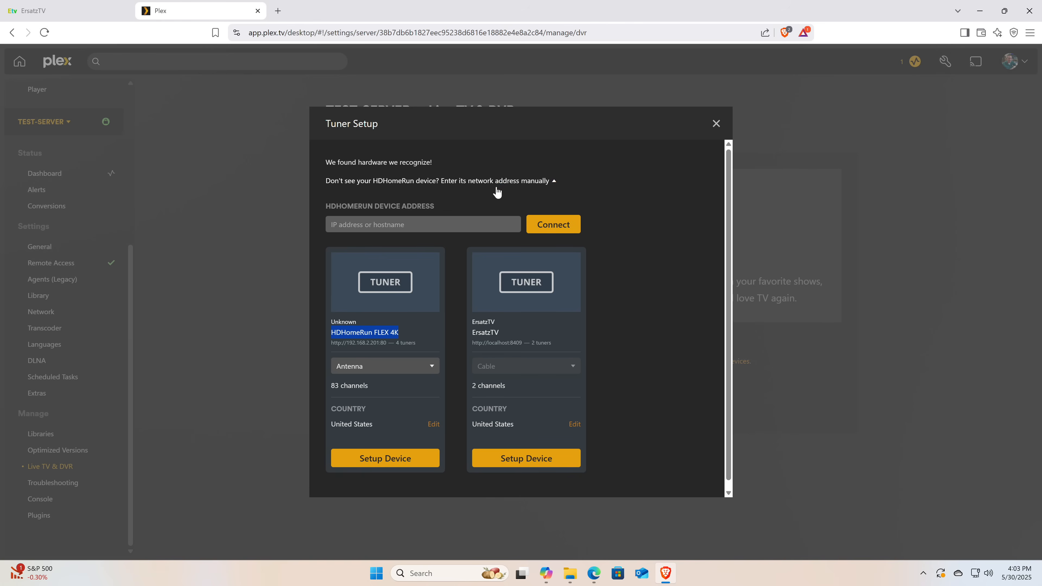
pyautogui.click(442, 225)
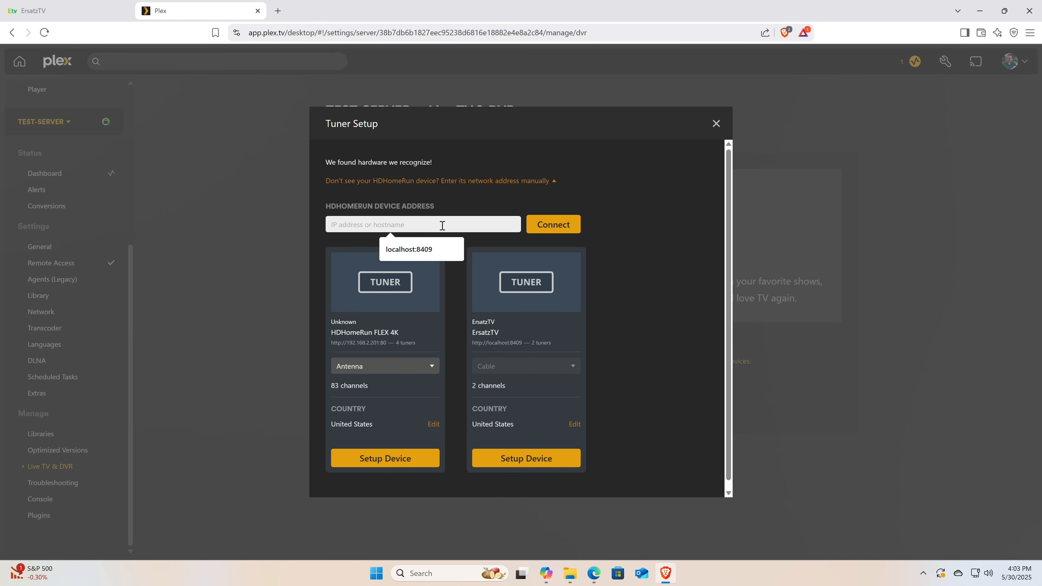
pyautogui.write('lo')
pyautogui.press('Down')
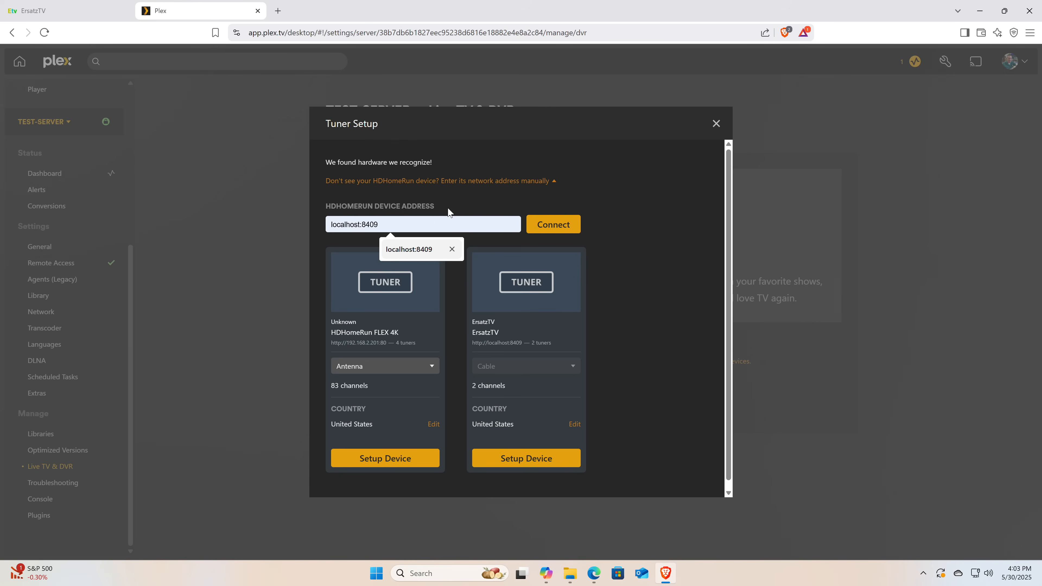
pyautogui.click(455, 201)
pyautogui.click(433, 227)
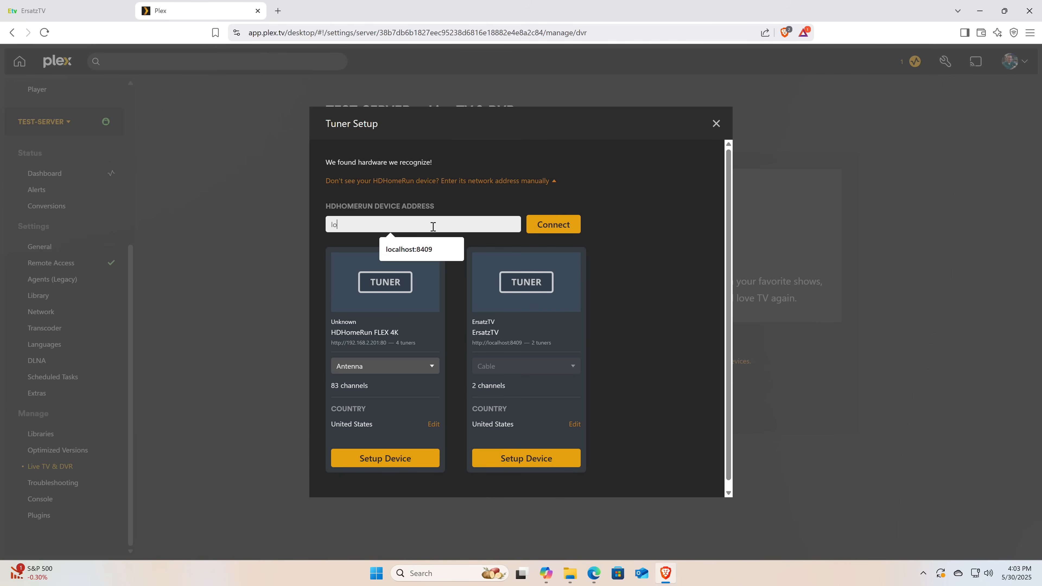
pyautogui.press('BackSpace')
pyautogui.press('BackSpace')
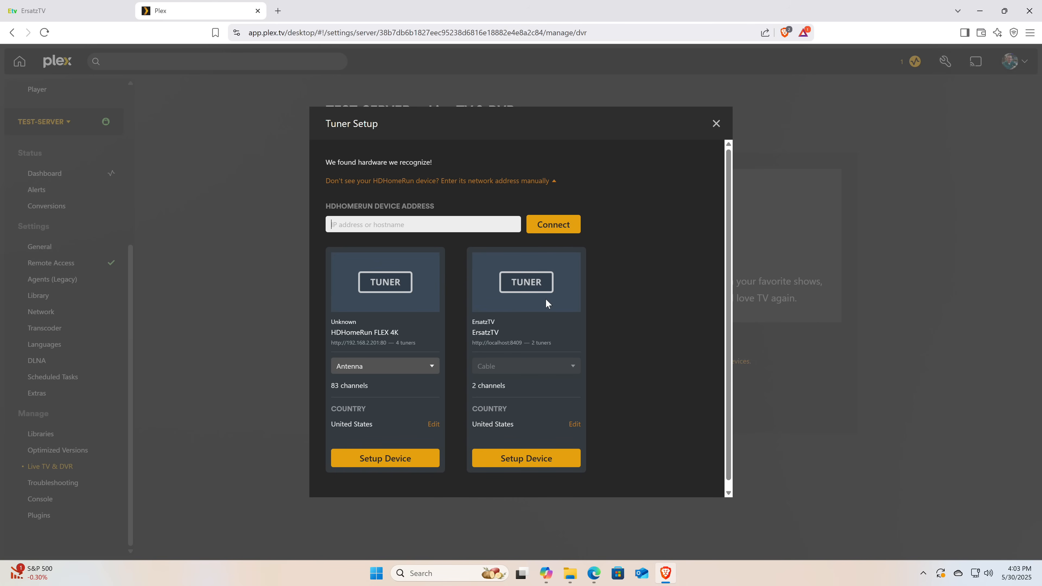
pyautogui.click(416, 224)
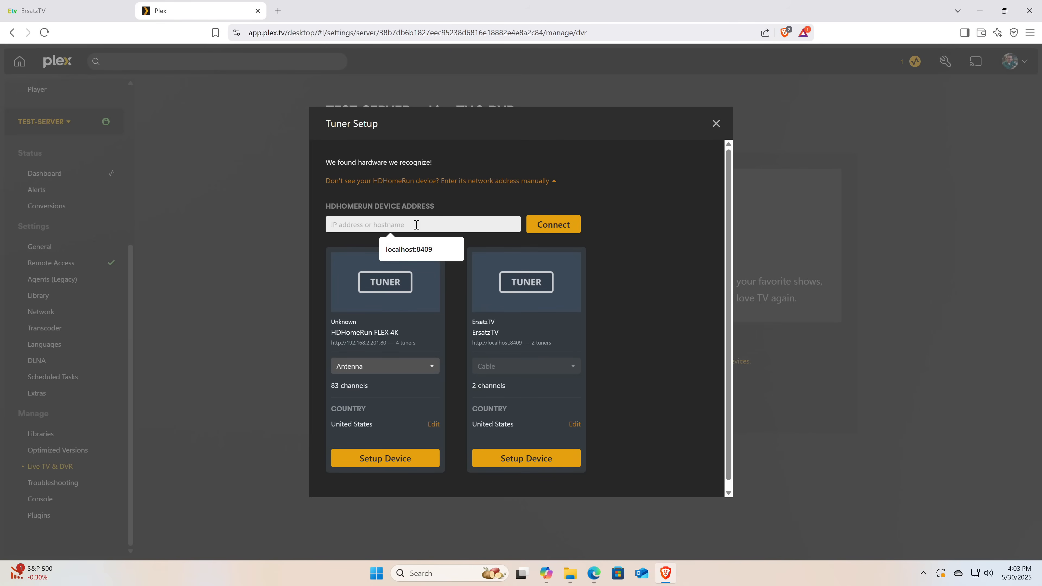
pyautogui.click(643, 352)
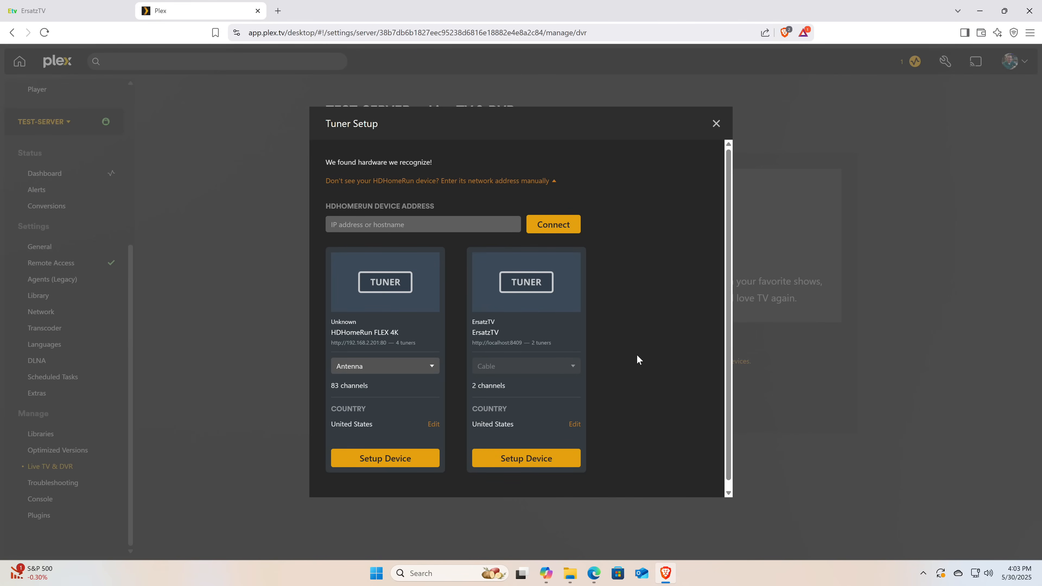
# Start setting up the detected ErsatzTV tuner and choose an XMLTV guide as its source of guide data
pyautogui.click(538, 466)
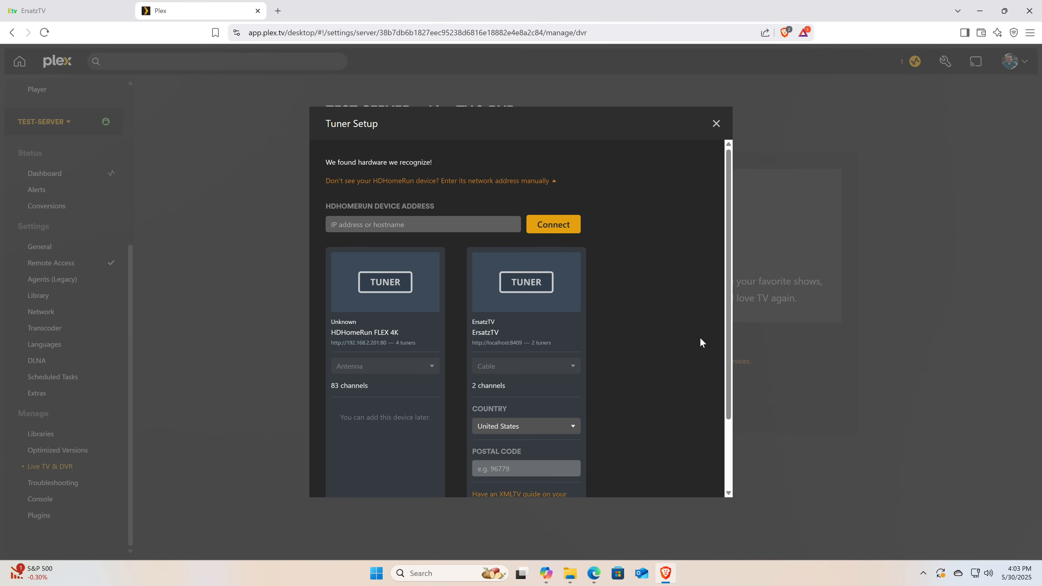
pyautogui.scroll(-2, 703, 370)
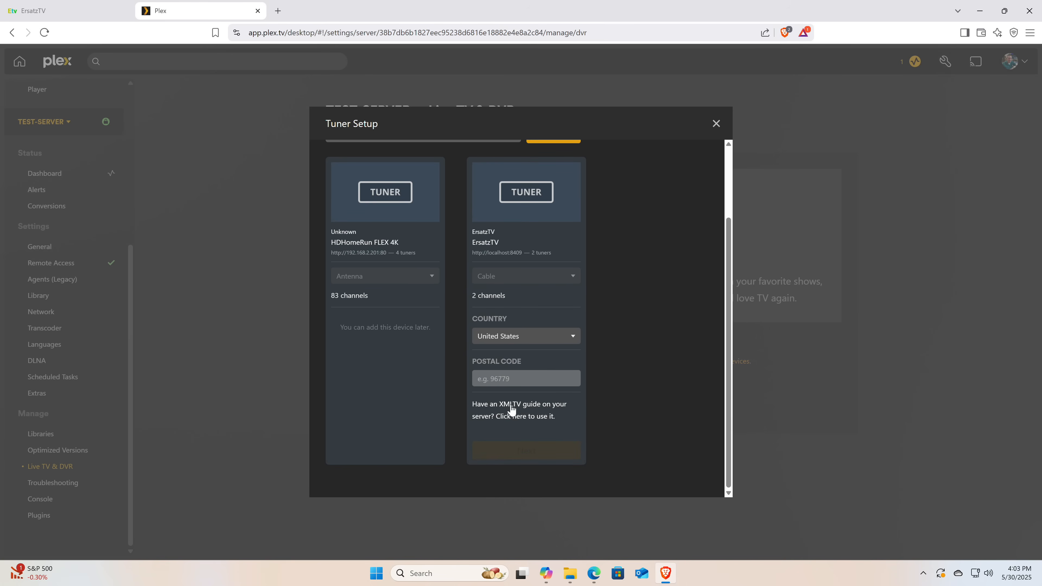
pyautogui.click(512, 409)
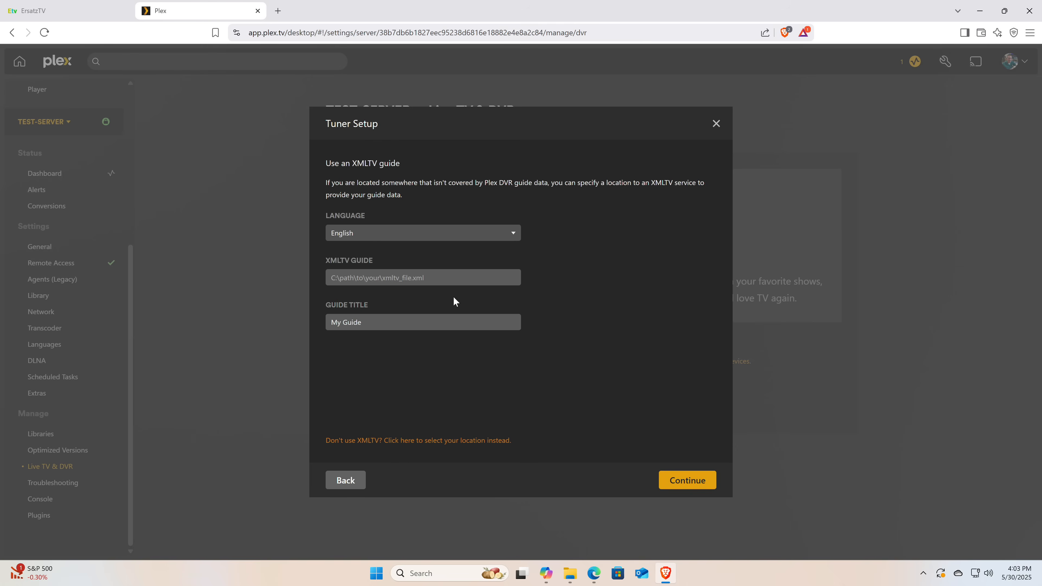
pyautogui.click(448, 279)
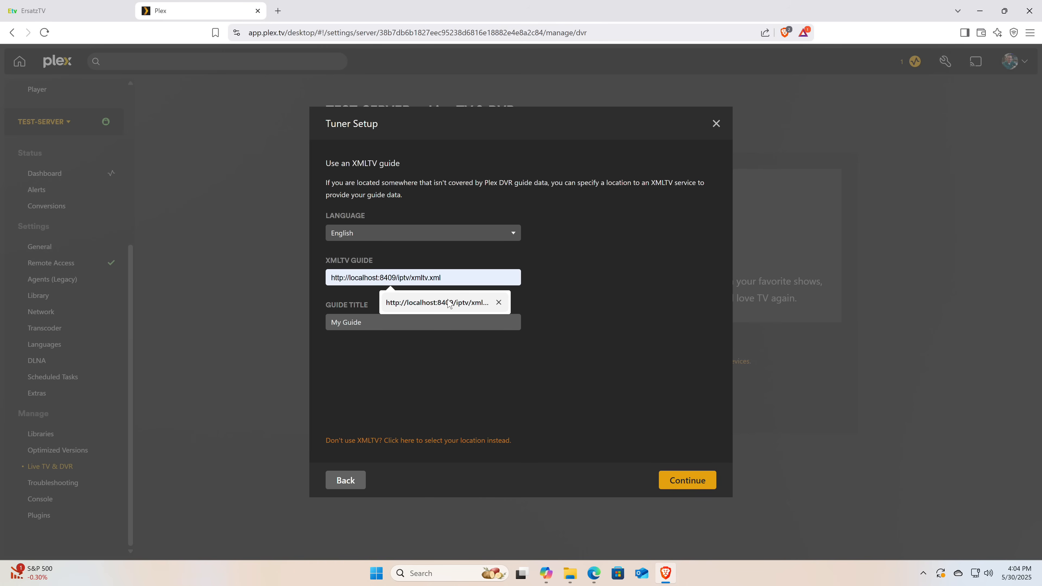
pyautogui.click(448, 303)
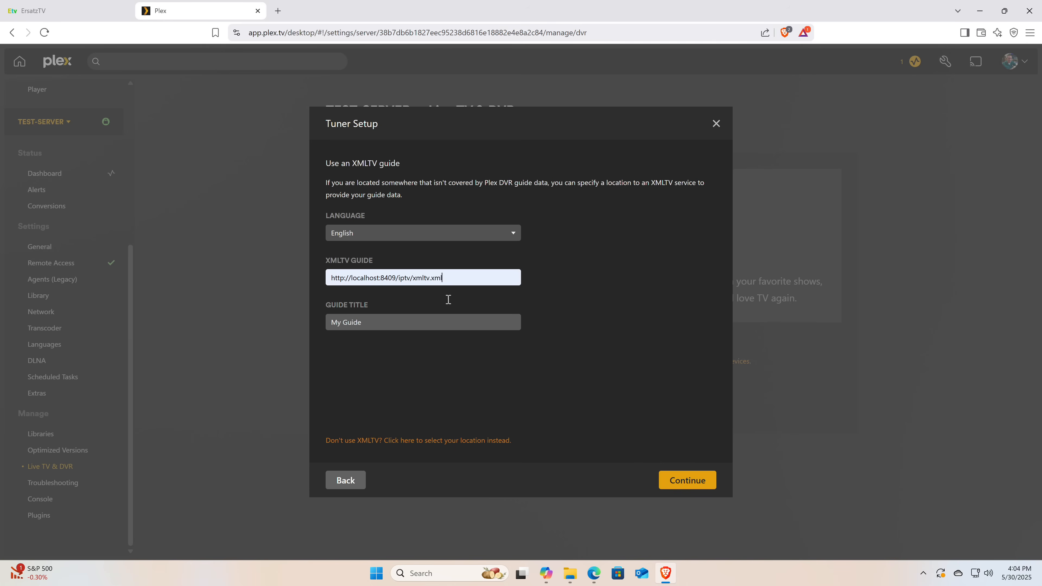
pyautogui.click(675, 482)
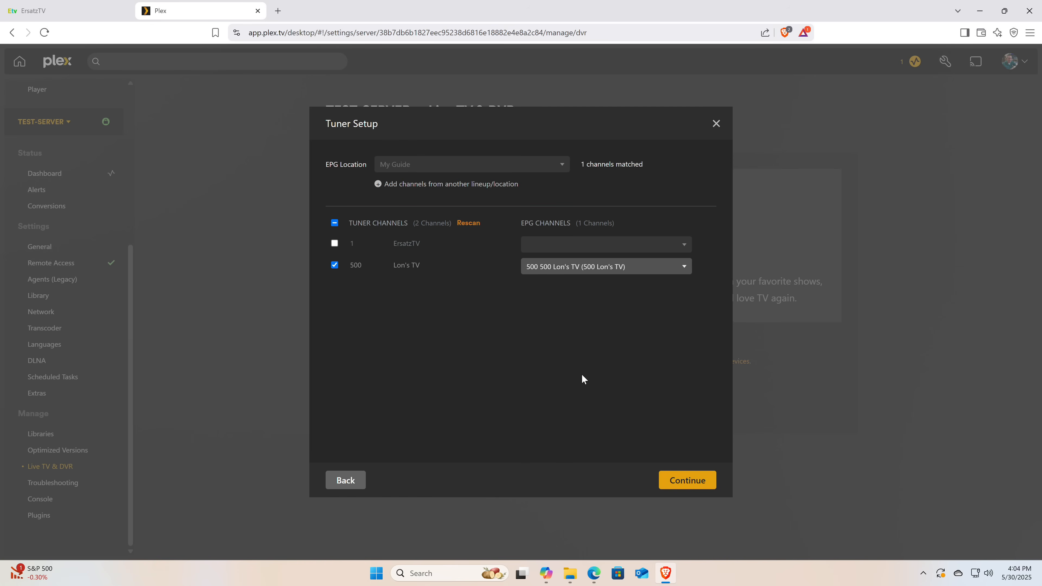
pyautogui.click(680, 479)
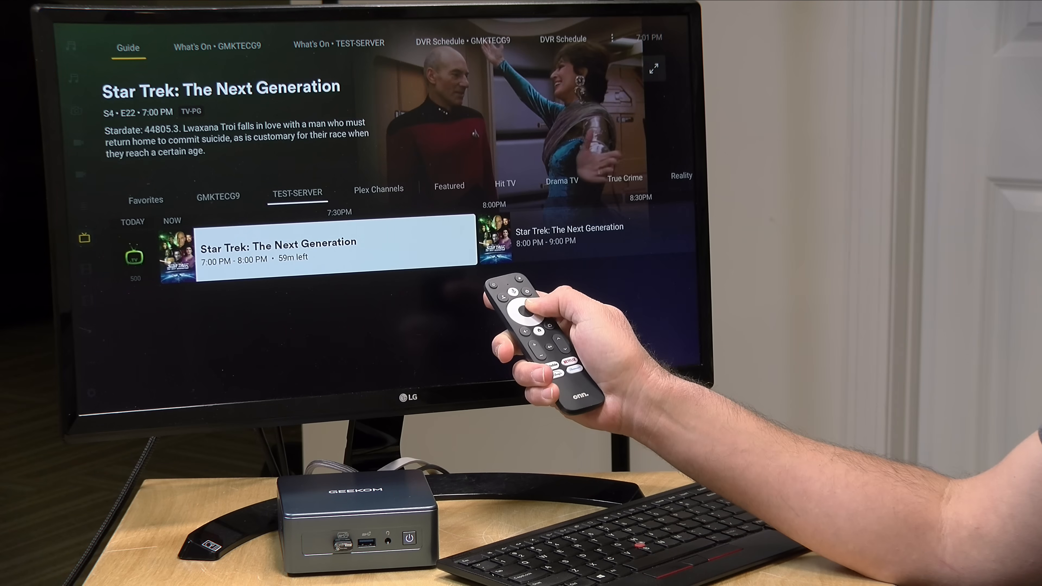
# Examine channel 500's evening lineup in the TEST-SERVER guide, from the 7:00 PM show through the late-night programs
pyautogui.press('Right')
pyautogui.press('Left')
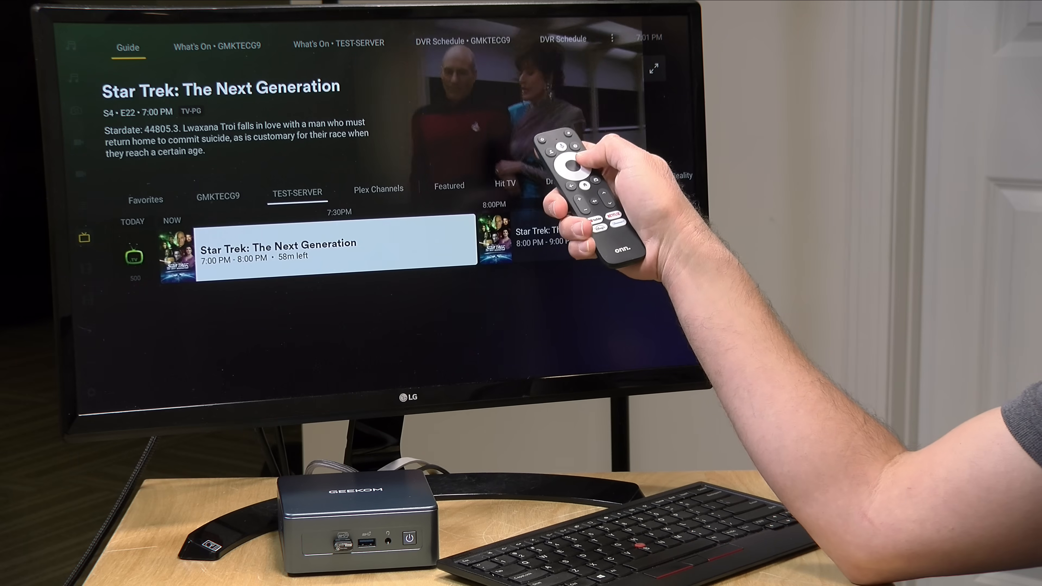
pyautogui.press('Right')
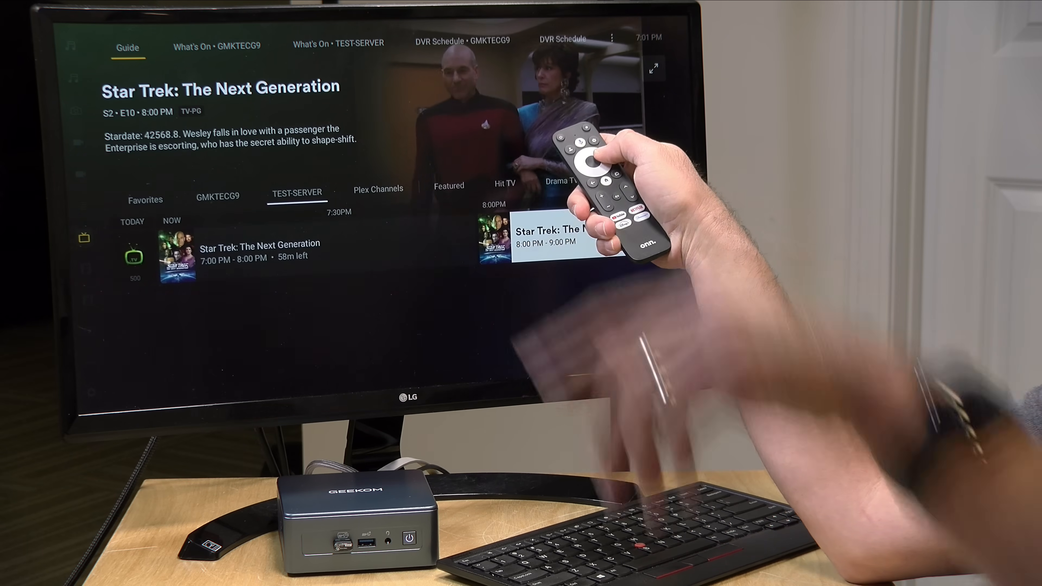
pyautogui.press('Right')
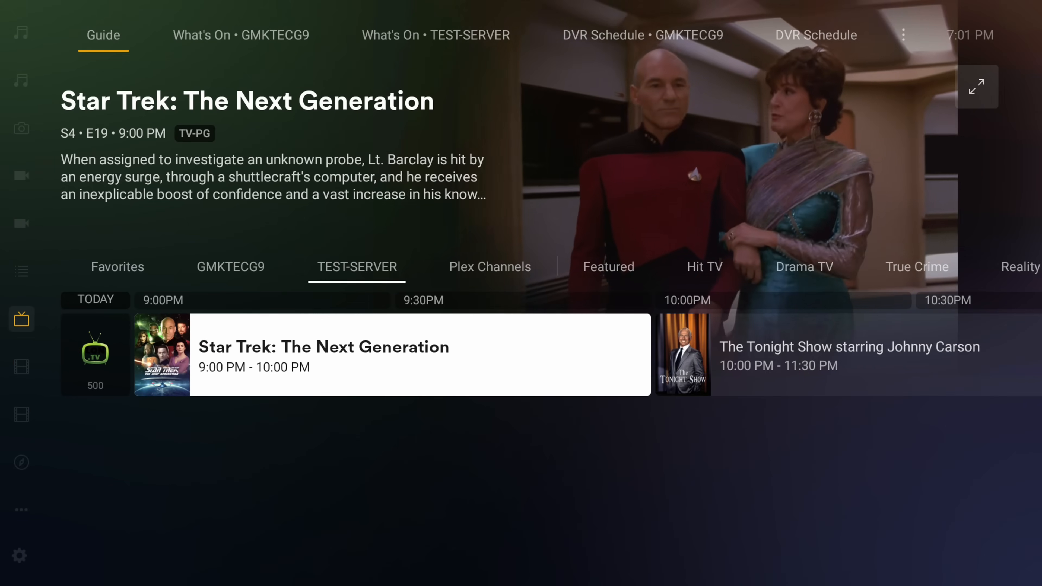
pyautogui.press('Right')
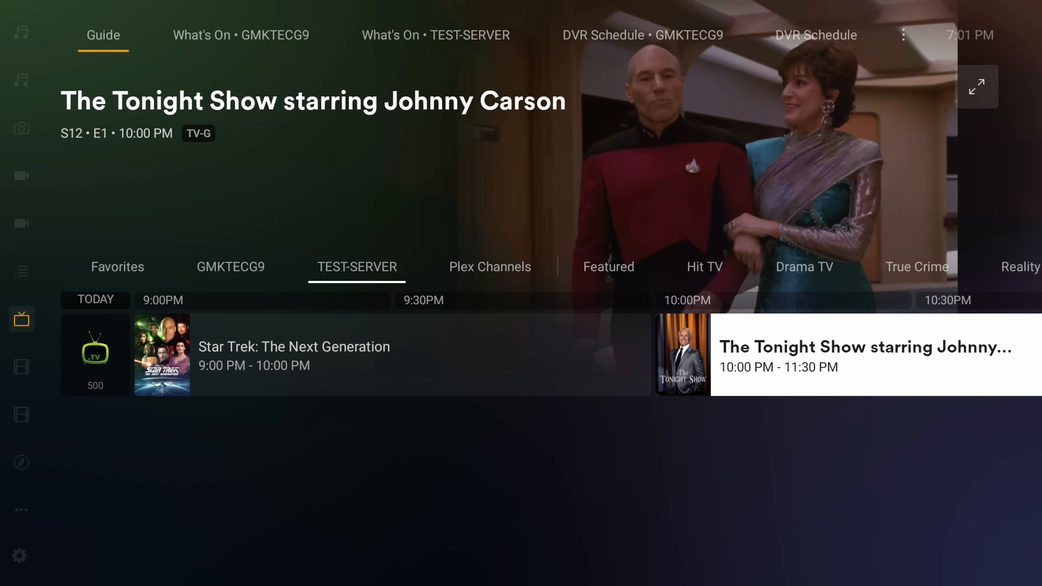
pyautogui.press('Right')
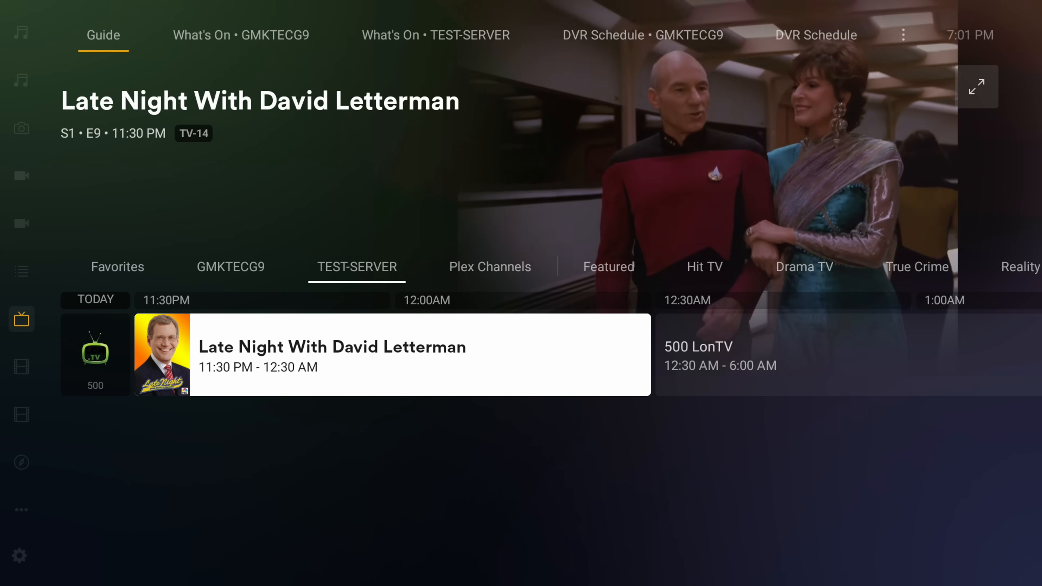
pyautogui.press('Left')
pyautogui.press('Left')
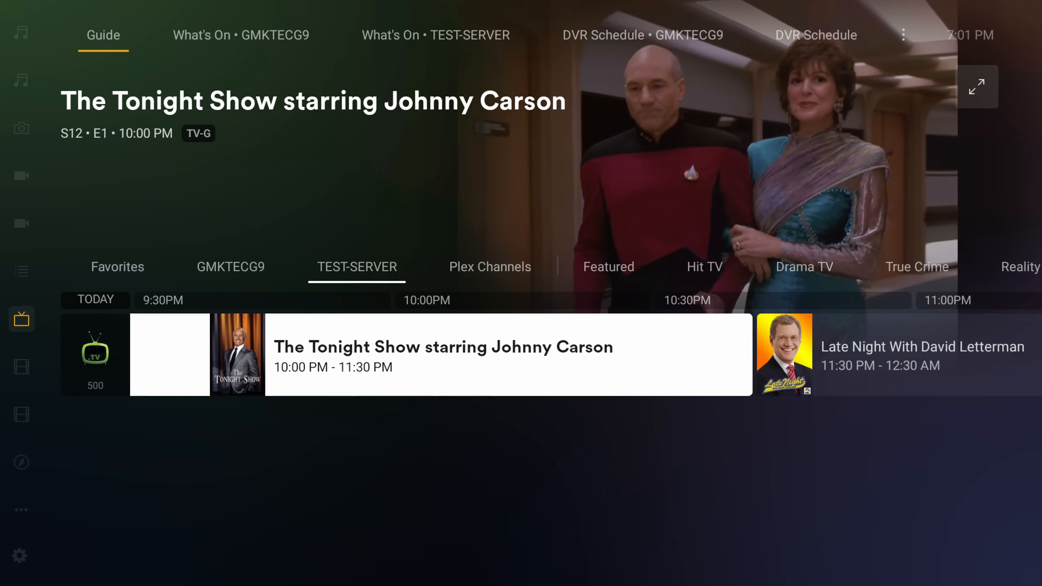
pyautogui.press('Left')
pyautogui.press('Left')
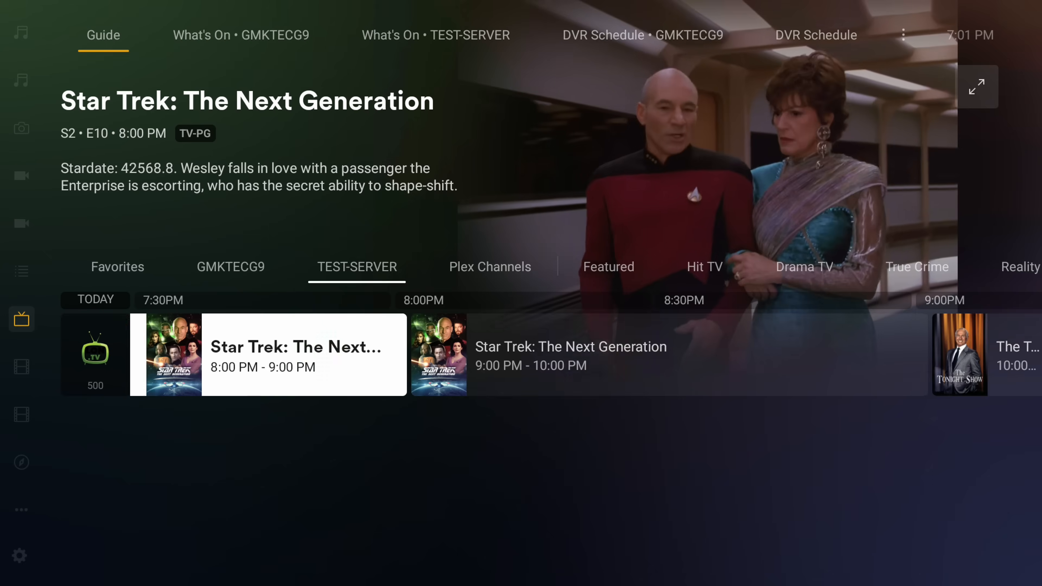
pyautogui.press('Right')
pyautogui.press('Right')
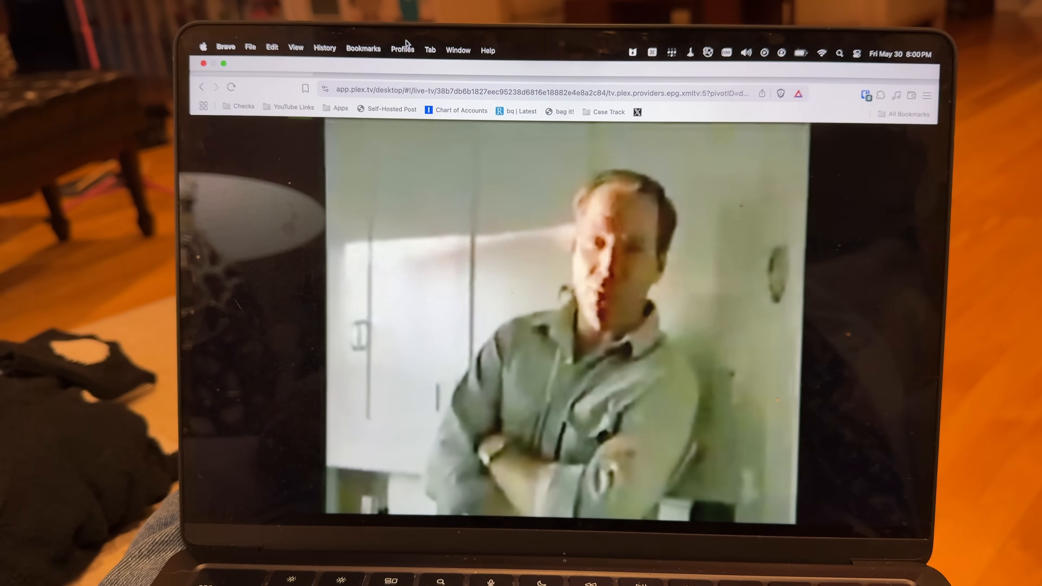
pyautogui.press('XF86AudioRaiseVolume')
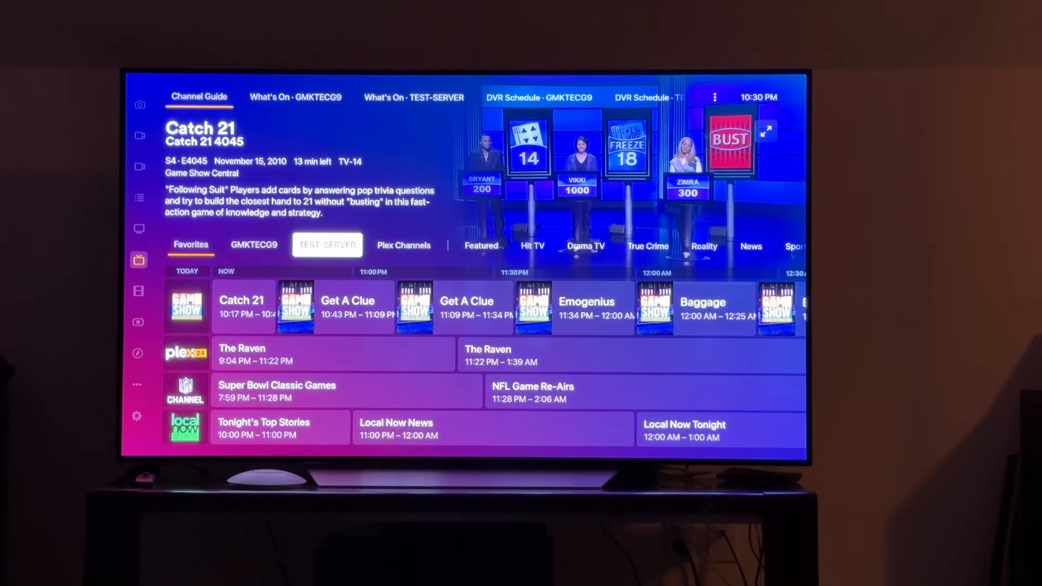
# Show the TEST-SERVER lineup in the channel guide and play The Tonight Show starring Johnny Carson on channel 500
pyautogui.press('Return')
pyautogui.press('Down')
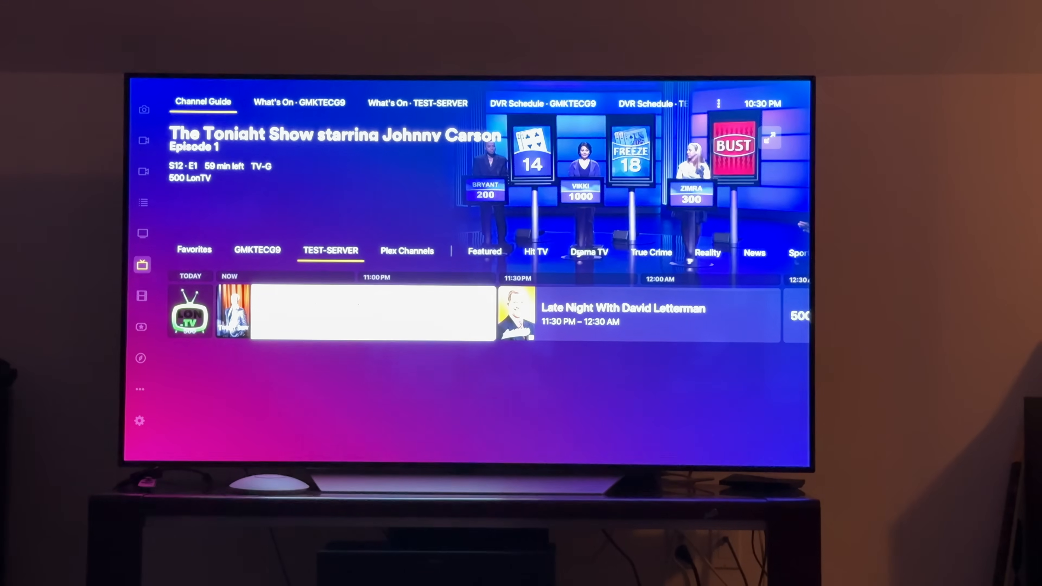
pyautogui.press('Return')
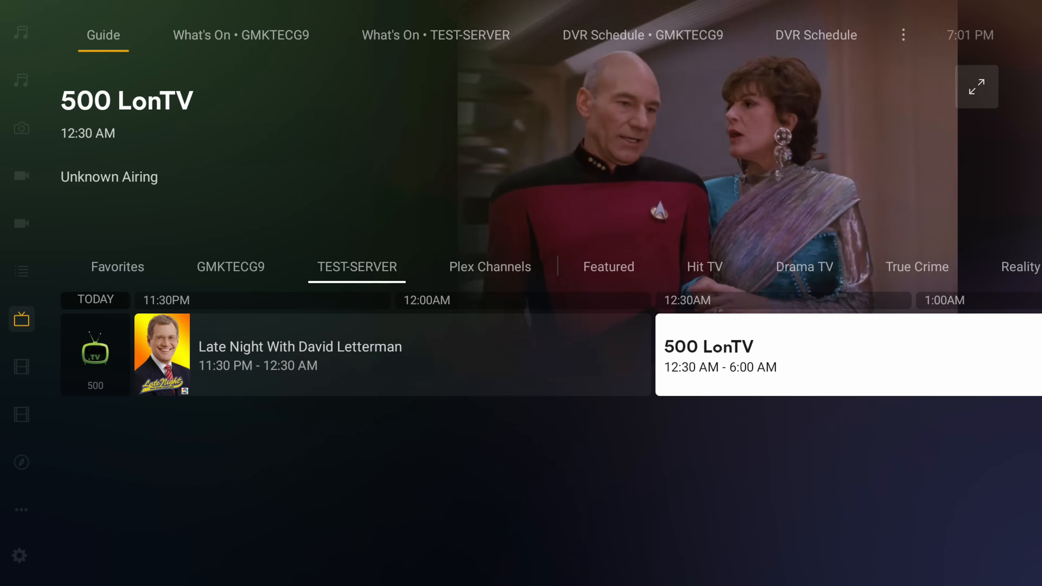
# Examine channel 500's guide for tomorrow from the overnight 12:30 AM block through the morning shows up to noon
pyautogui.press('Right')
pyautogui.press('Right')
pyautogui.press('Right')
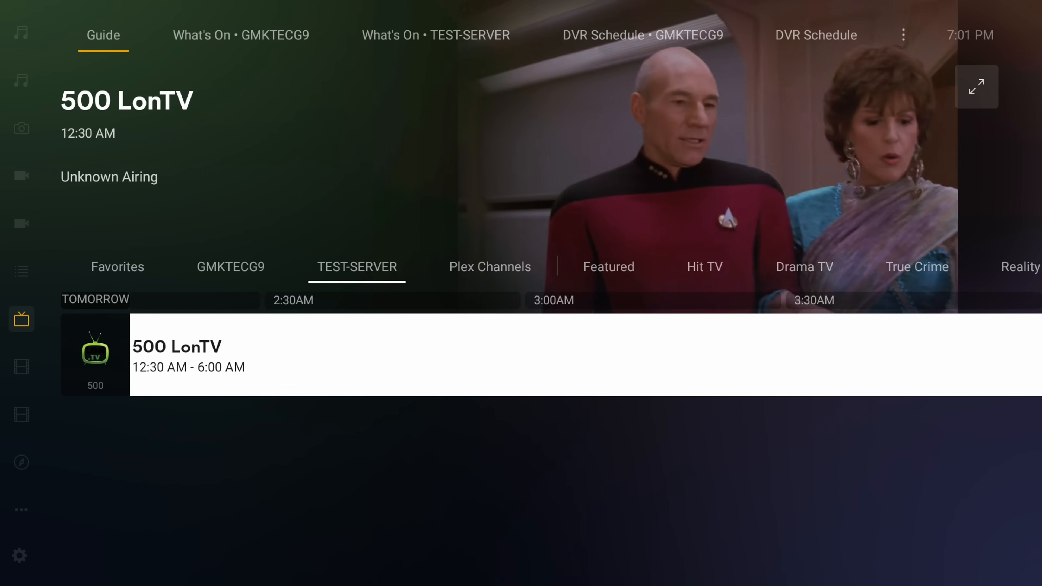
pyautogui.press('Right')
pyautogui.press('Right')
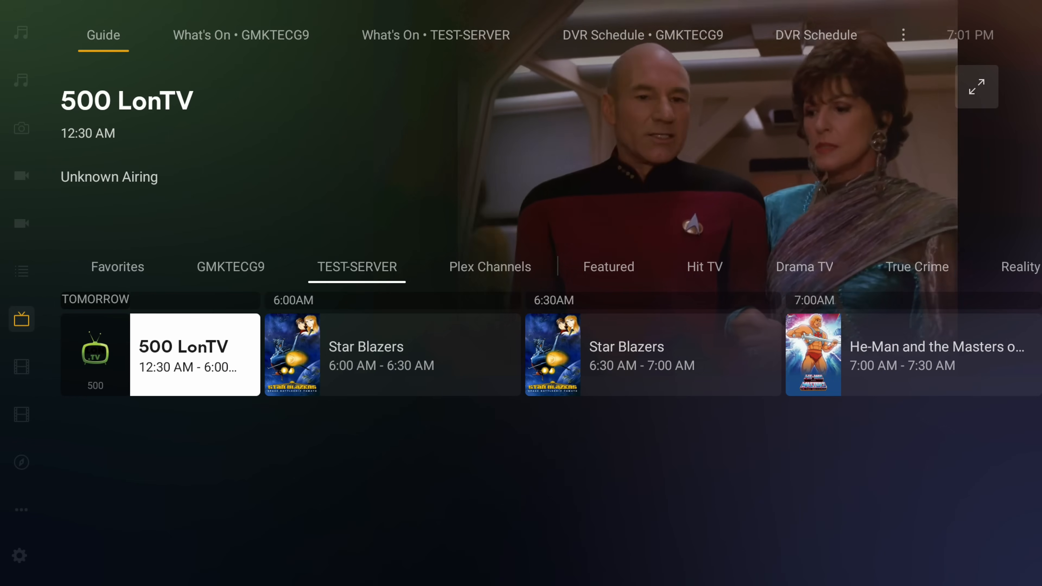
pyautogui.press('Right')
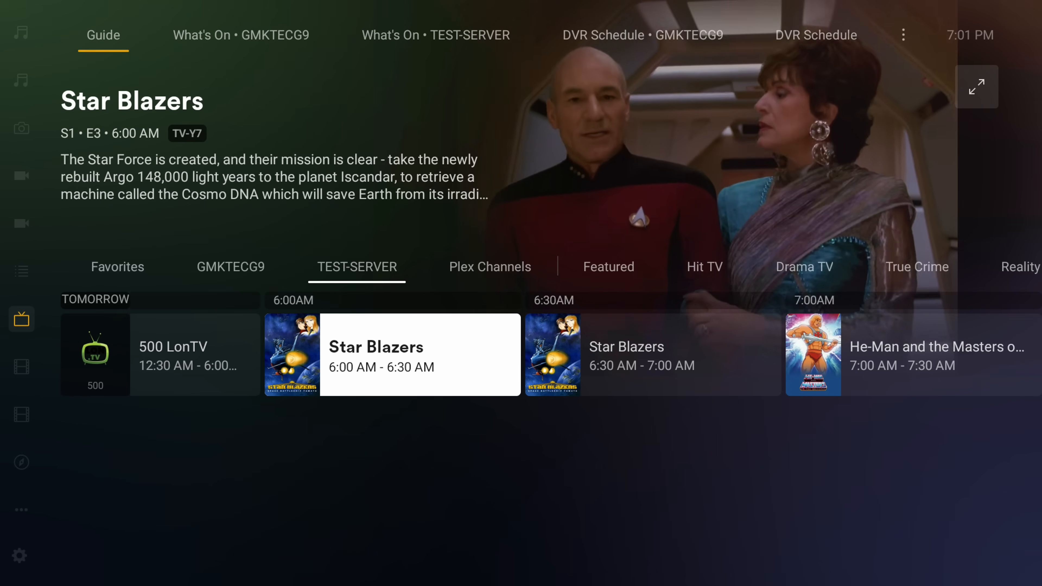
pyautogui.press('Right')
pyautogui.press('Right')
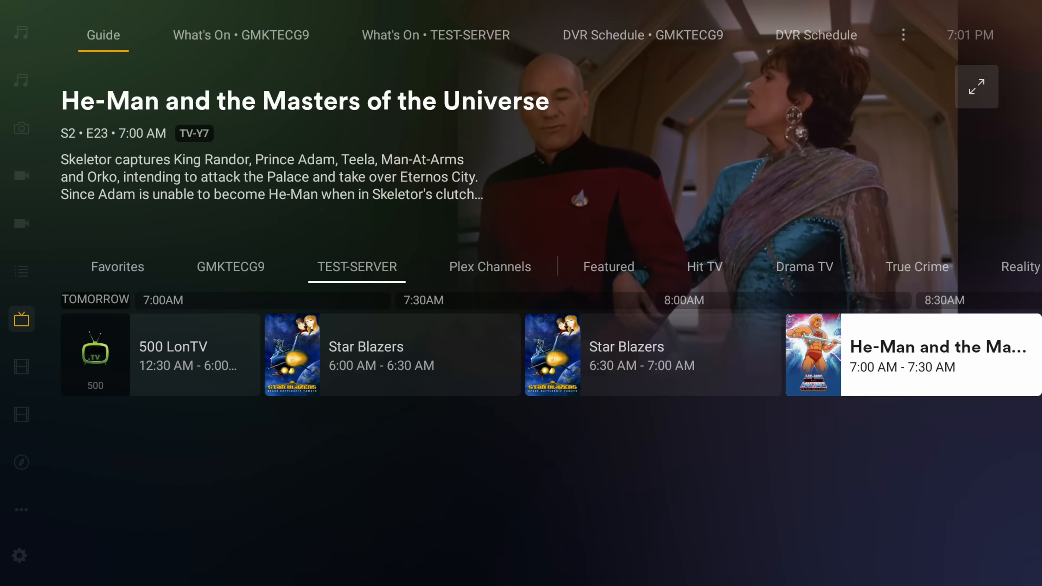
pyautogui.press('Right')
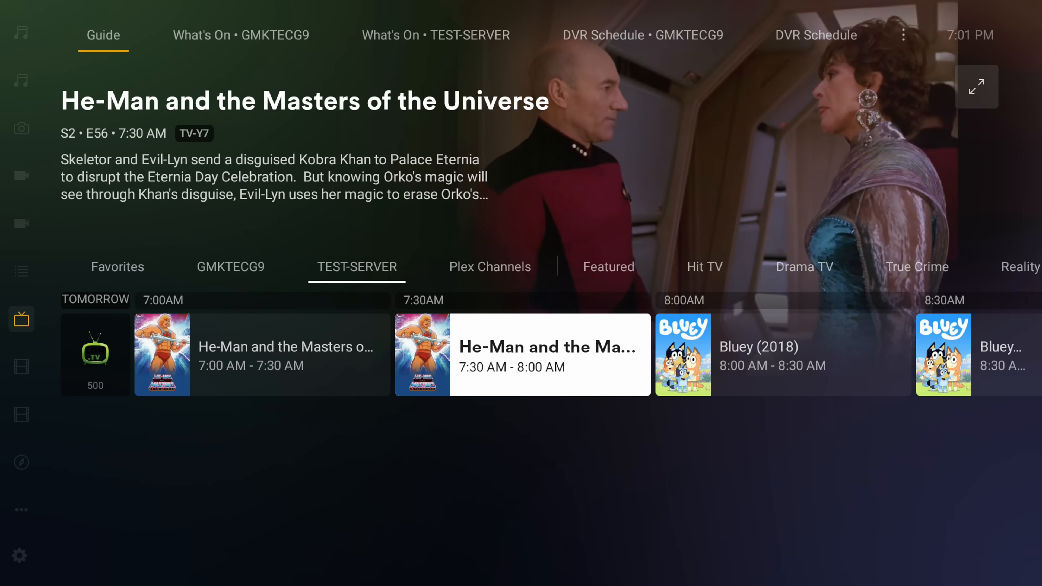
pyautogui.press('Right')
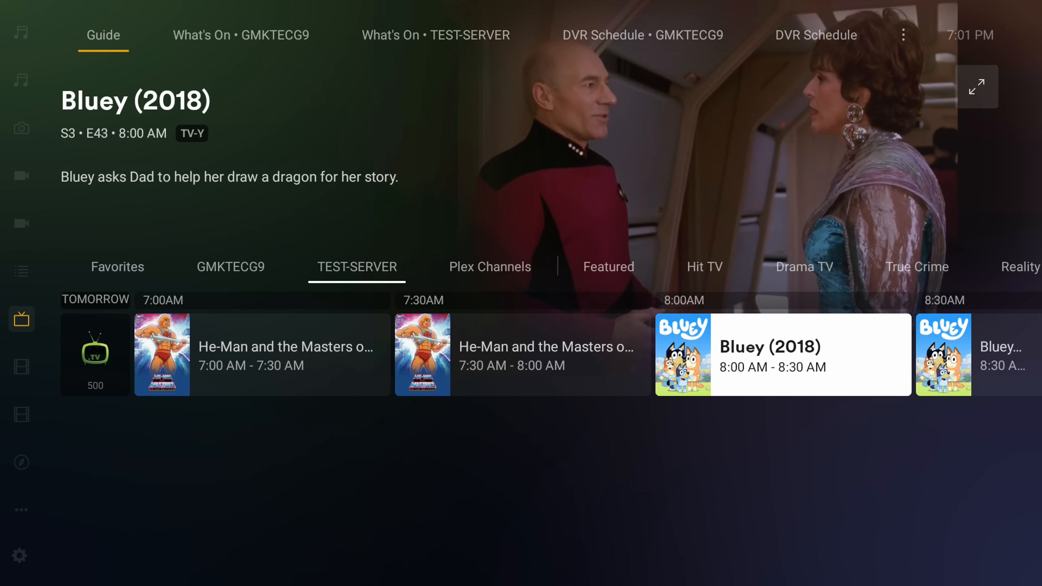
pyautogui.press('Right')
pyautogui.press('Right')
pyautogui.press('Right')
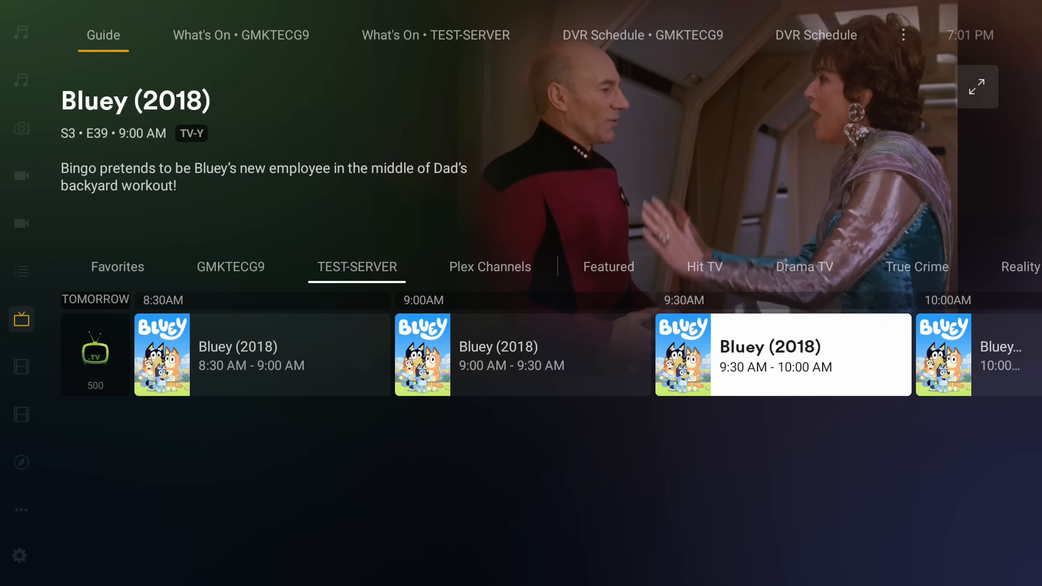
pyautogui.press('Right')
# Examine channel 500's afternoon guide entries for tomorrow, from noon to 5:00 PM, including the unscheduled 500 LonTV gaps
pyautogui.press('Right')
pyautogui.press('Right')
pyautogui.press('Right')
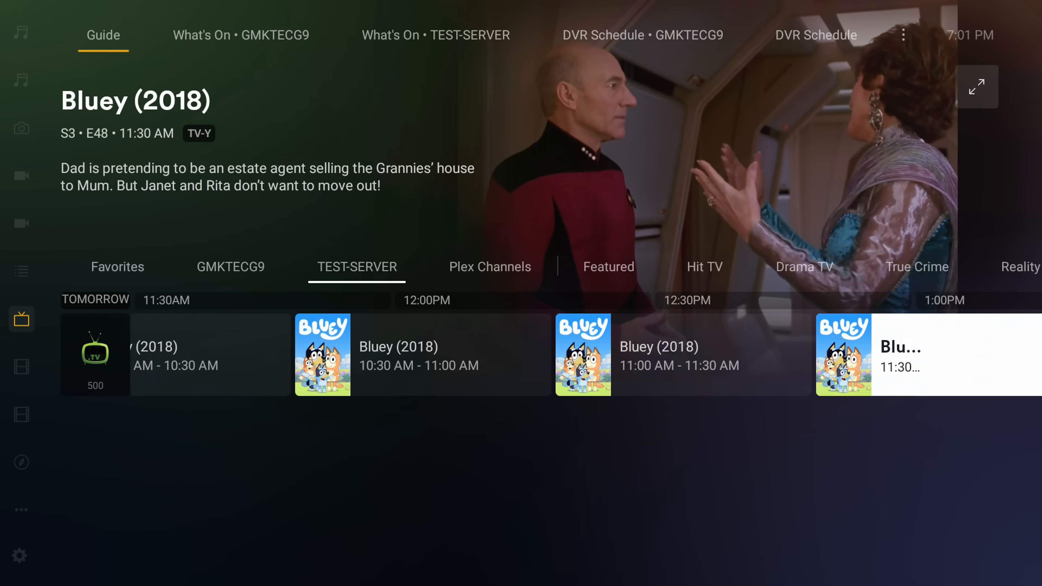
pyautogui.press('Right')
pyautogui.press('Right')
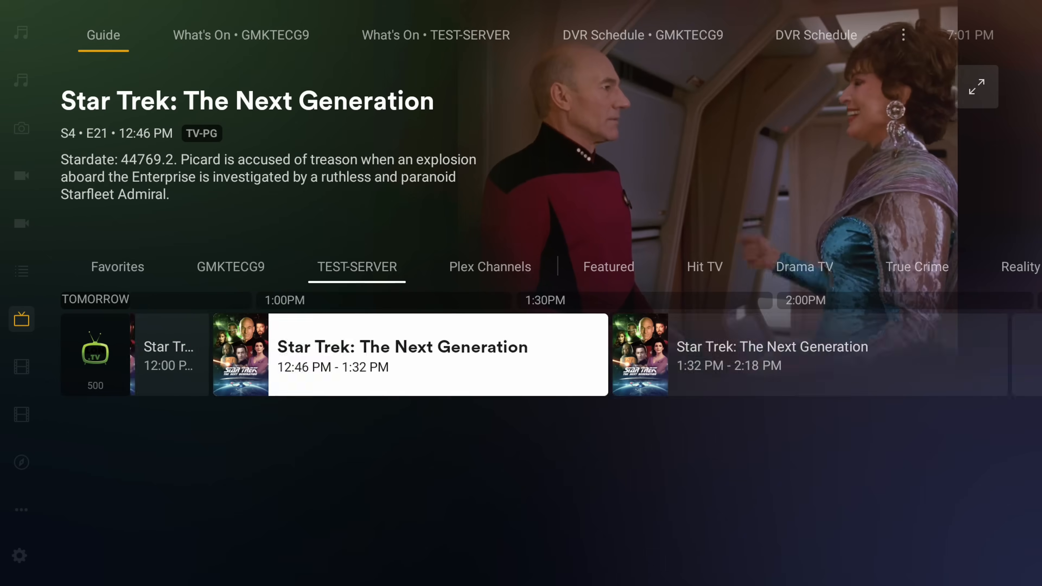
pyautogui.press('Right')
pyautogui.press('Right')
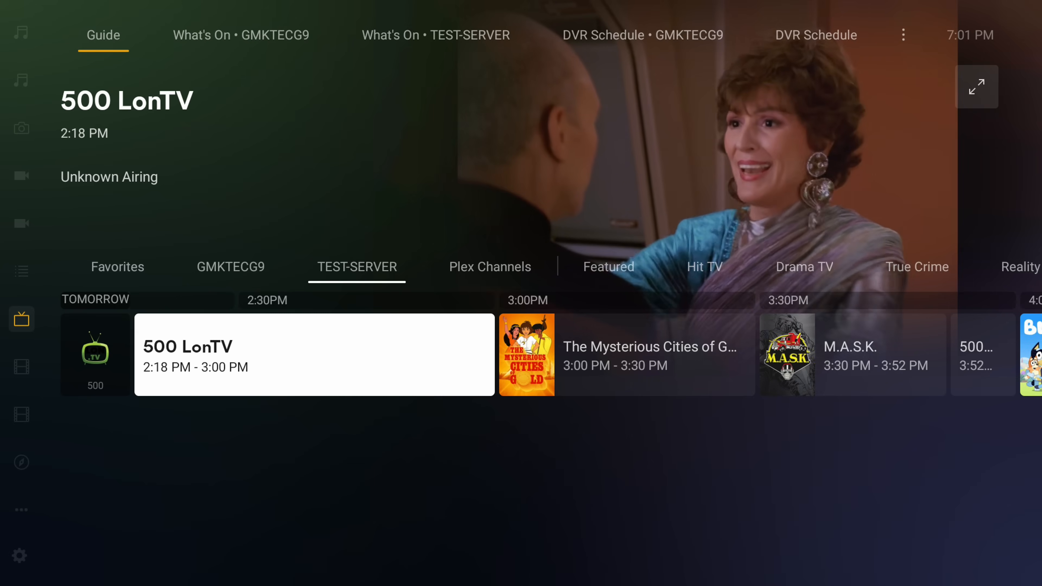
pyautogui.press('Right')
pyautogui.press('Left')
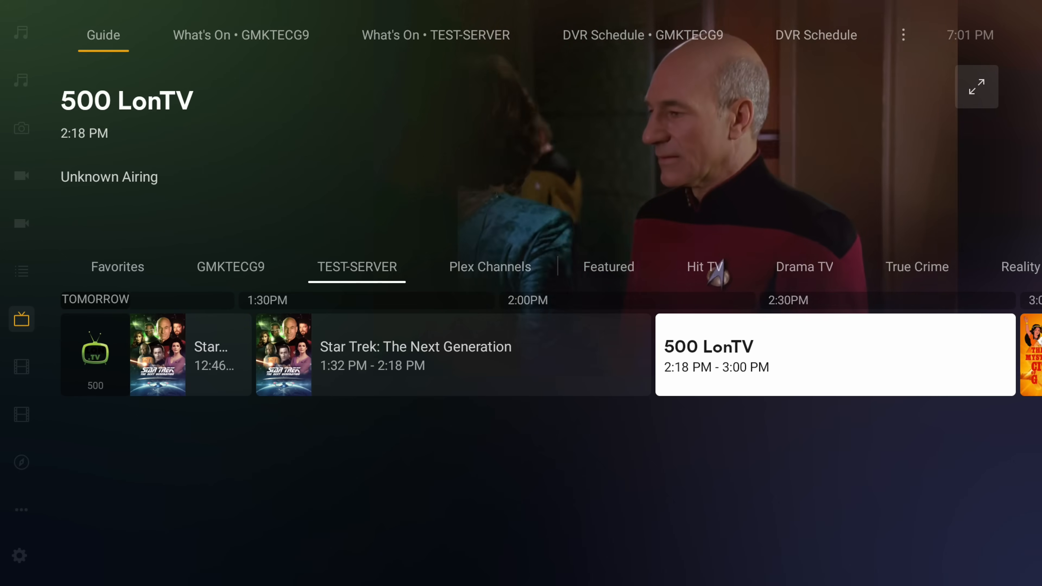
pyautogui.press('Right')
pyautogui.press('Right')
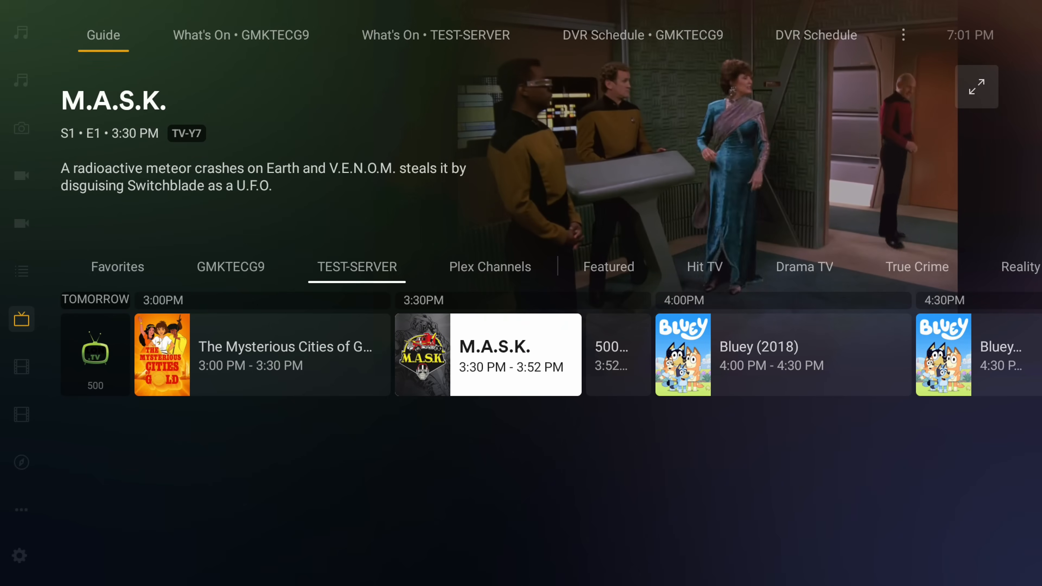
pyautogui.press('Right')
pyautogui.press('Right')
pyautogui.press('Right')
pyautogui.press('Right')
pyautogui.press('Right')
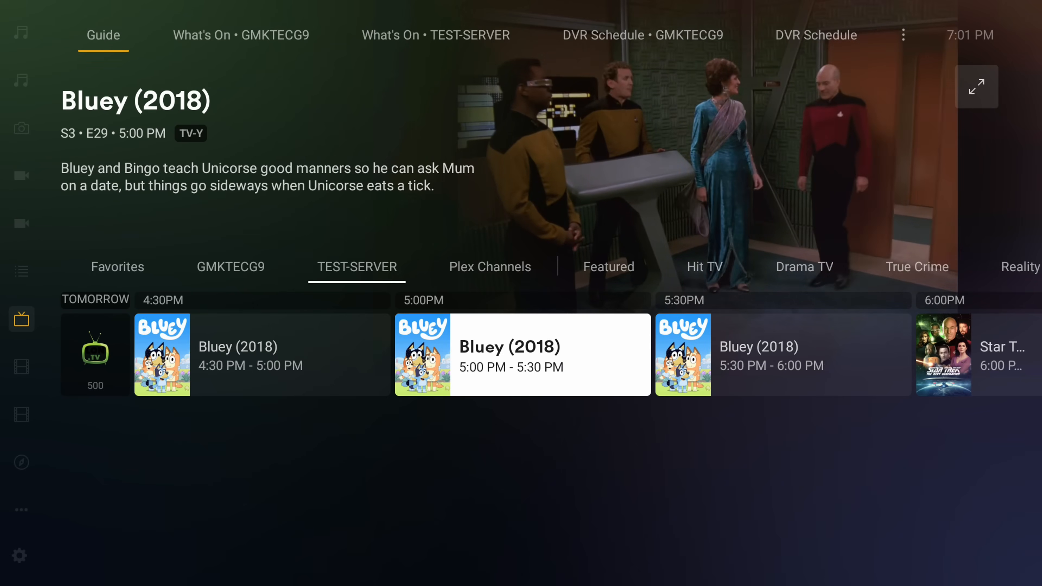